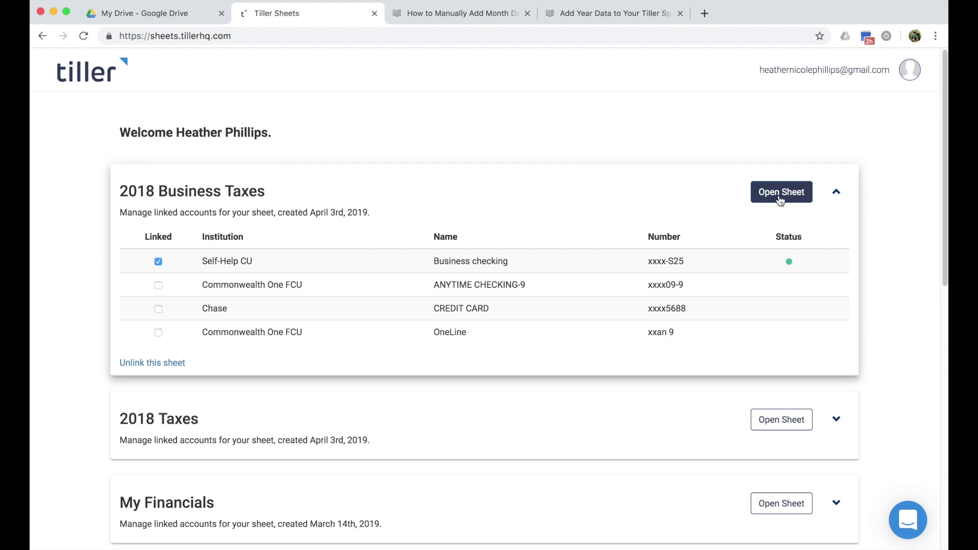
Open the 2018 Business Taxes spreadsheet from its card on the Tiller Sheets dashboard
left_click(780, 197)
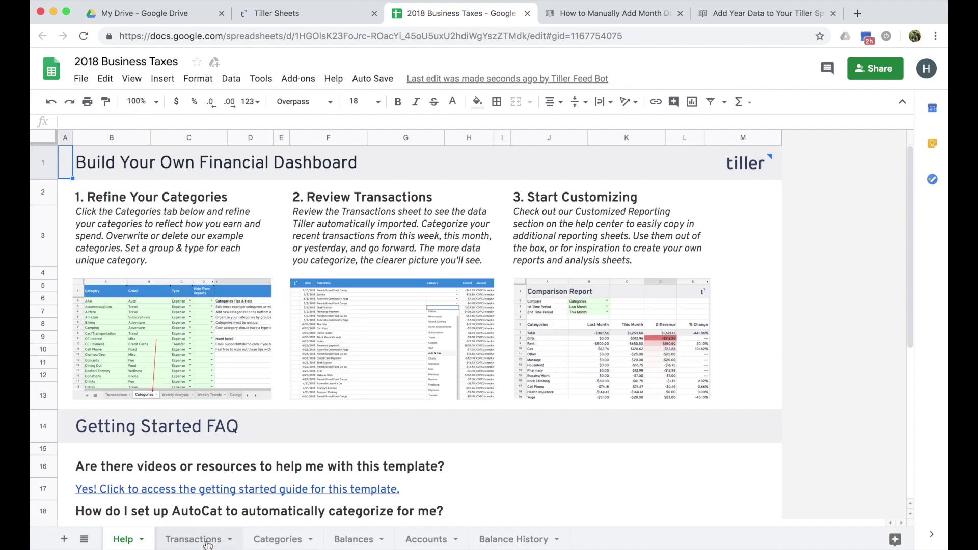
In the Transactions tab, find the last existing entry: row 36, dated 11/1/2018
left_click(208, 541)
scroll(136, 326, "down", 8)
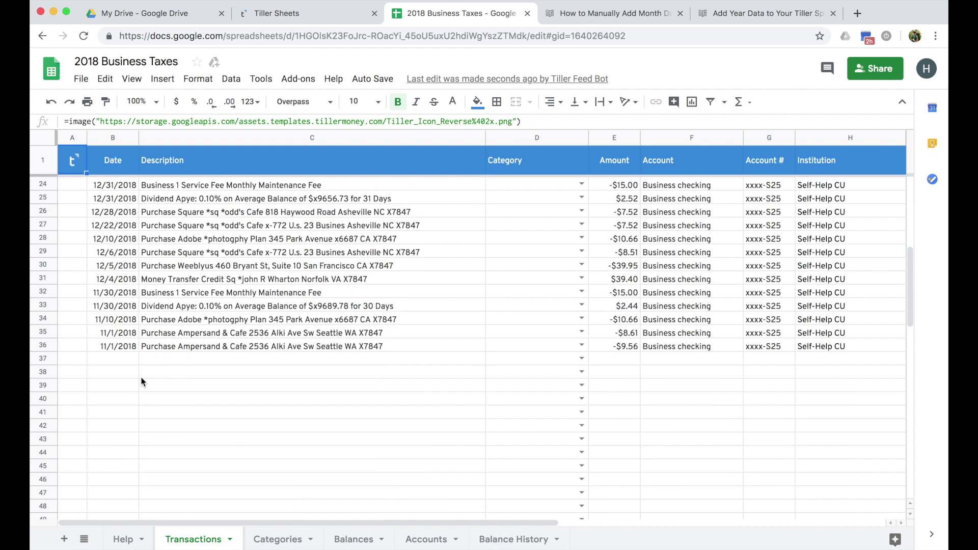
left_click(81, 332)
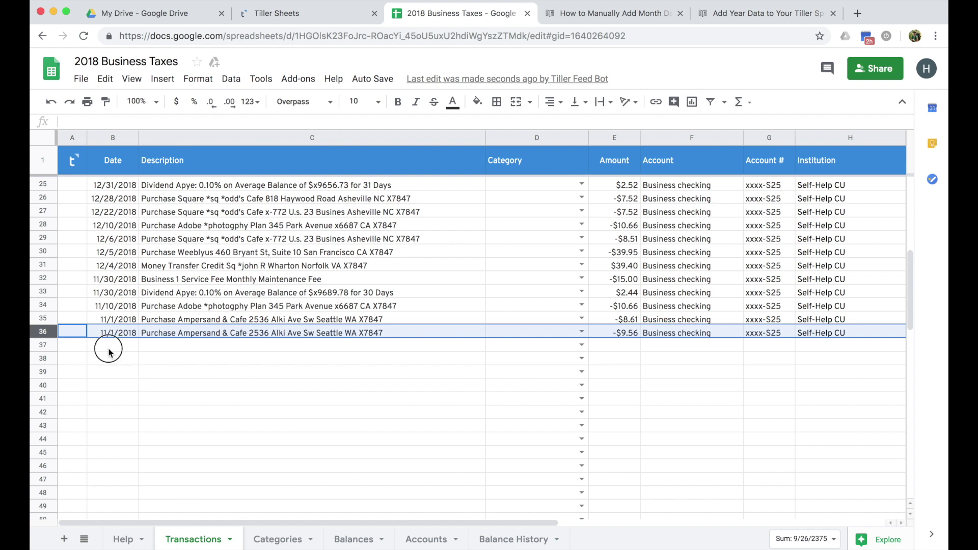
left_click(109, 350)
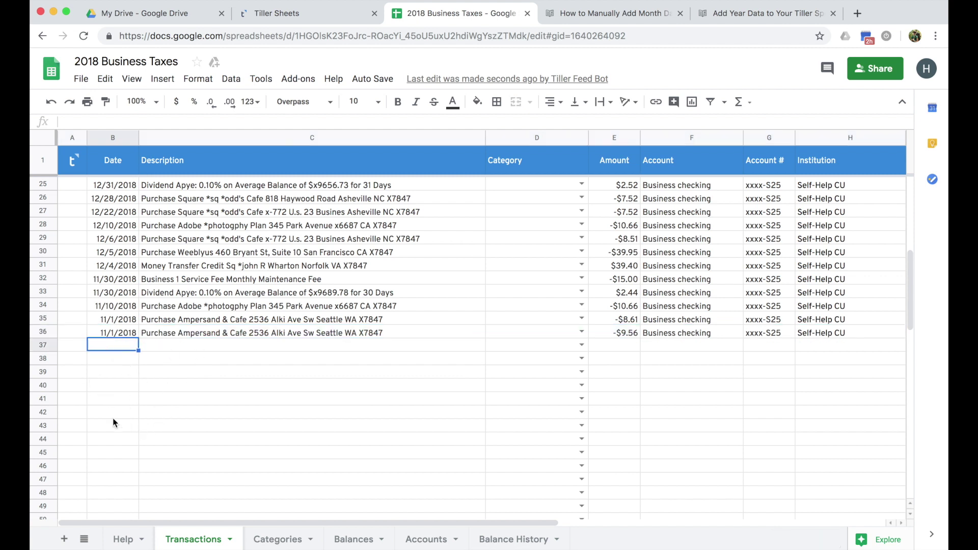
Upload 2018-Transactions.csv into My Drive and open it as a Google spreadsheet
left_click(112, 18)
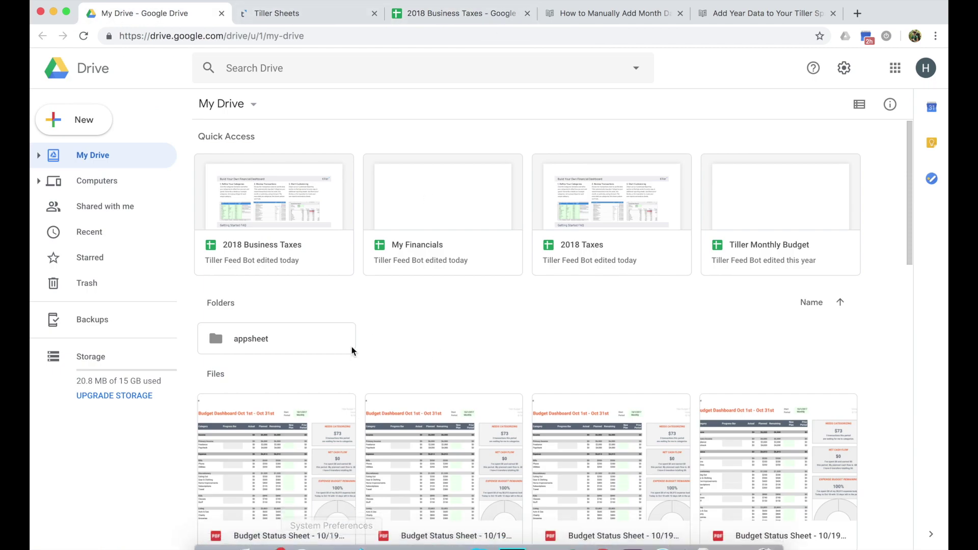
left_click(208, 539)
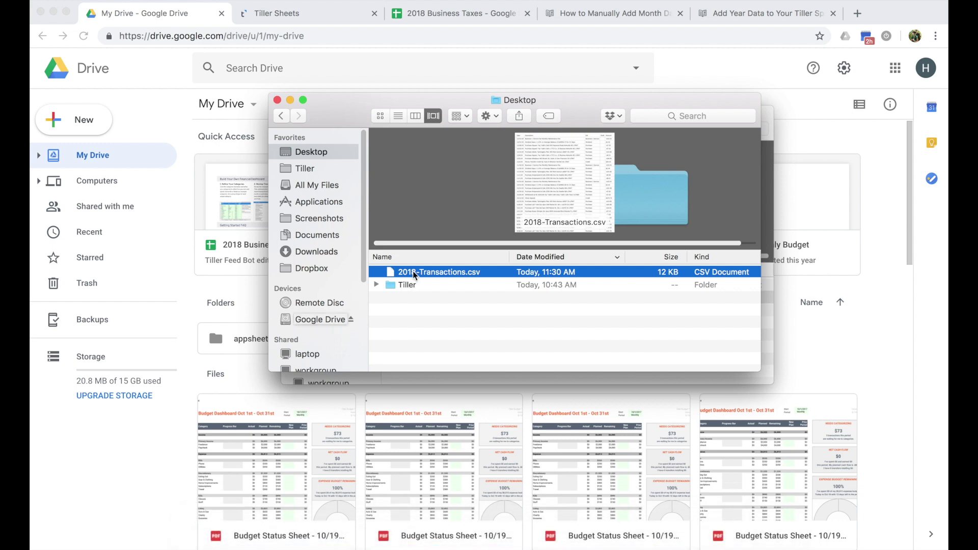
left_click_drag(412, 271, 404, 441)
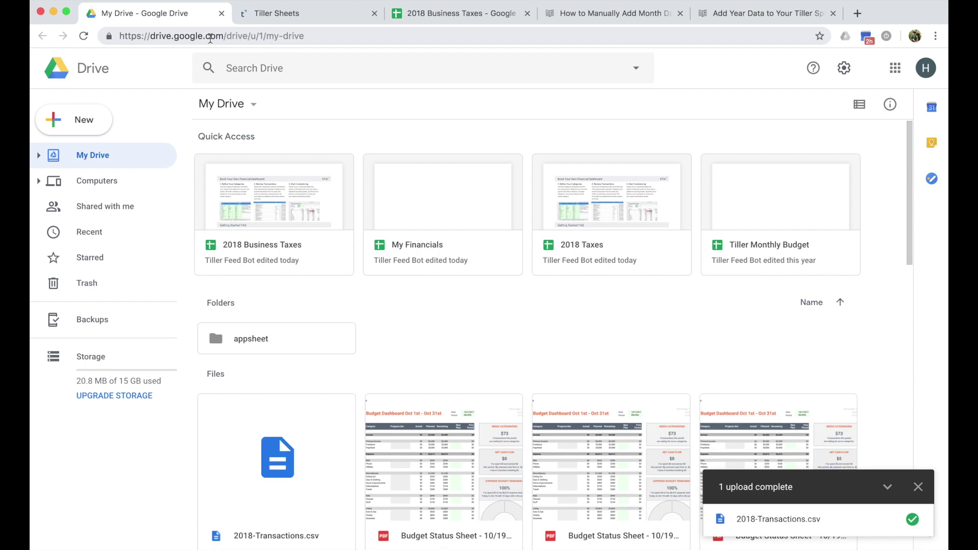
double_click(296, 479)
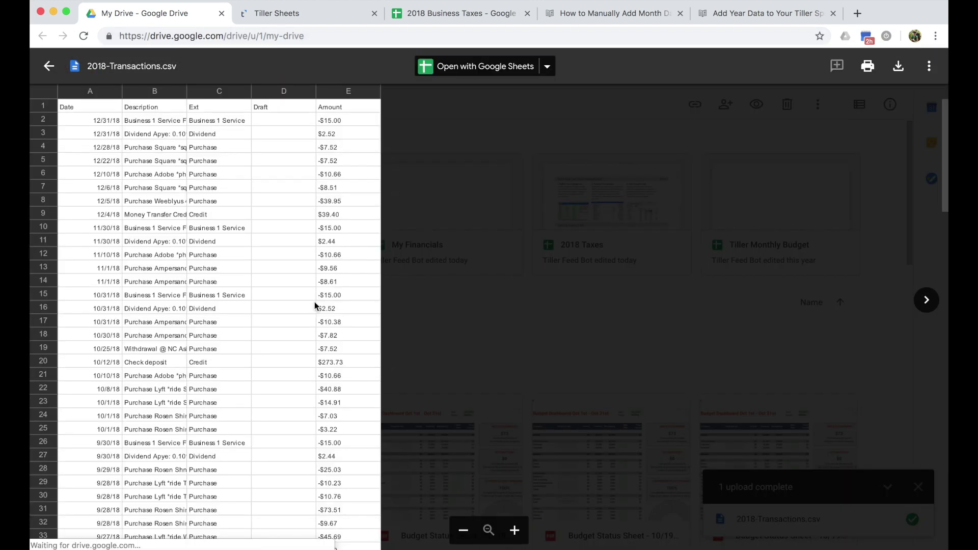
left_click(489, 71)
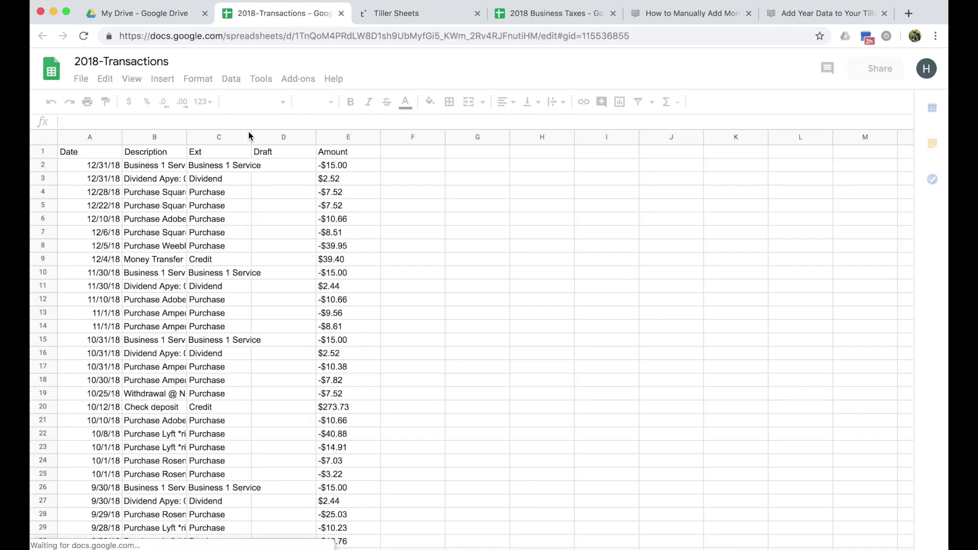
Match Tiller's row 36 against CSV rows 13–14, the 11/1/18 -$9.56 and -$8.61 purchases
left_click(548, 19)
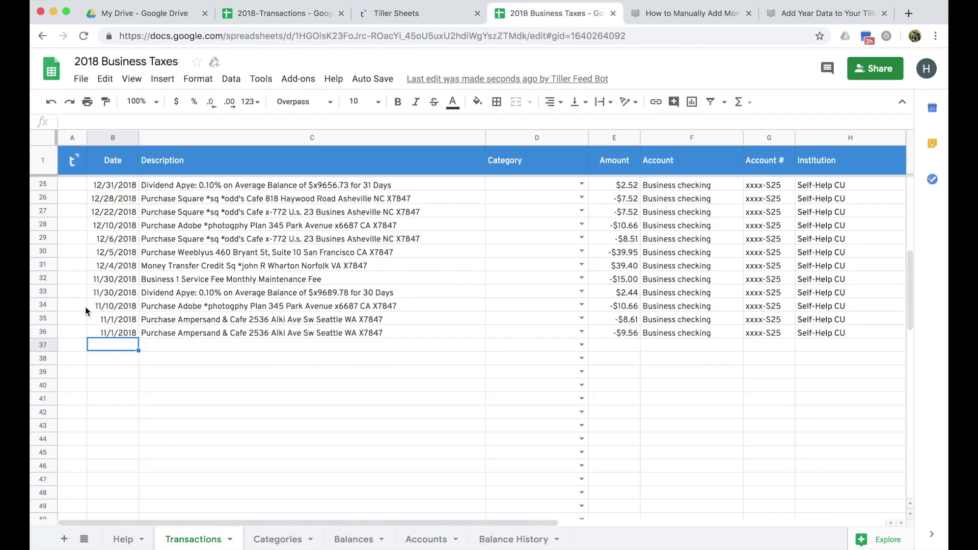
left_click(44, 332)
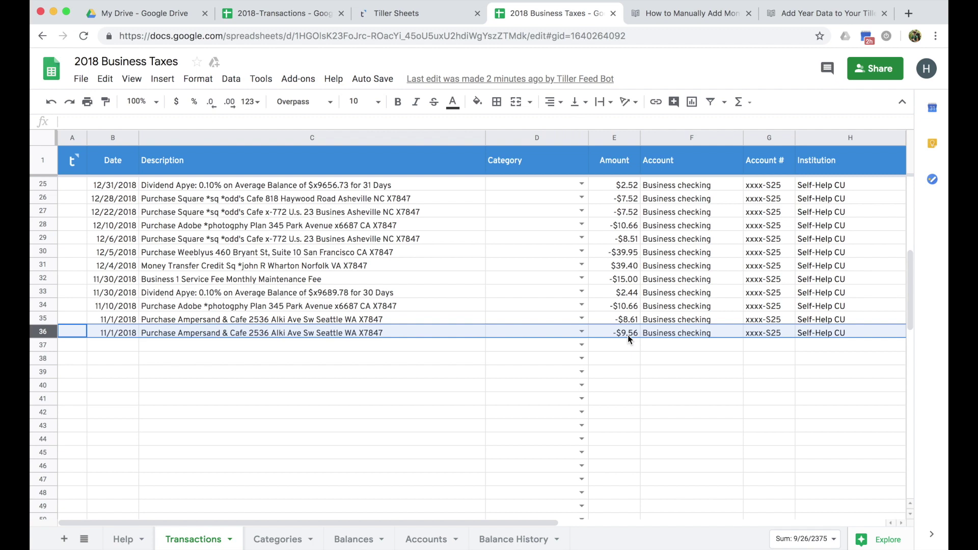
left_click(283, 15)
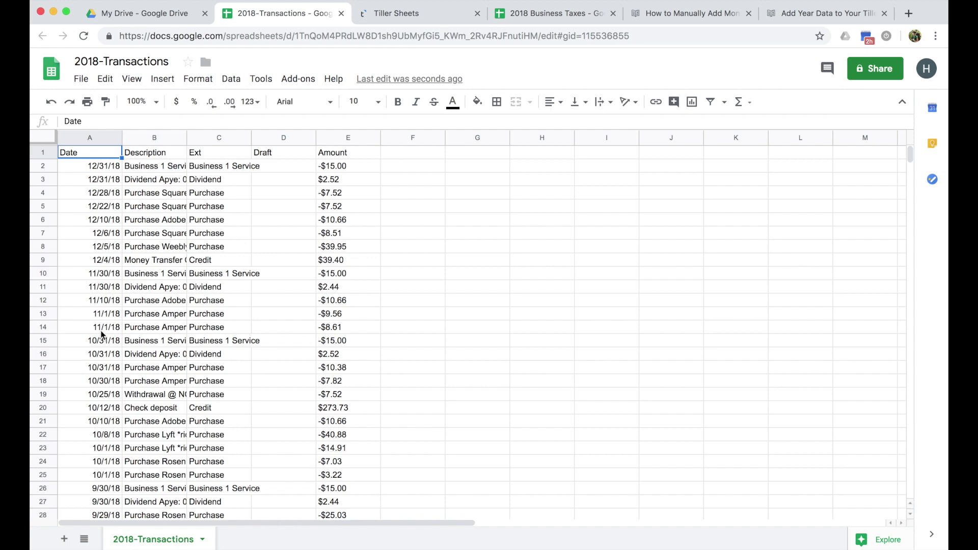
left_click(351, 329)
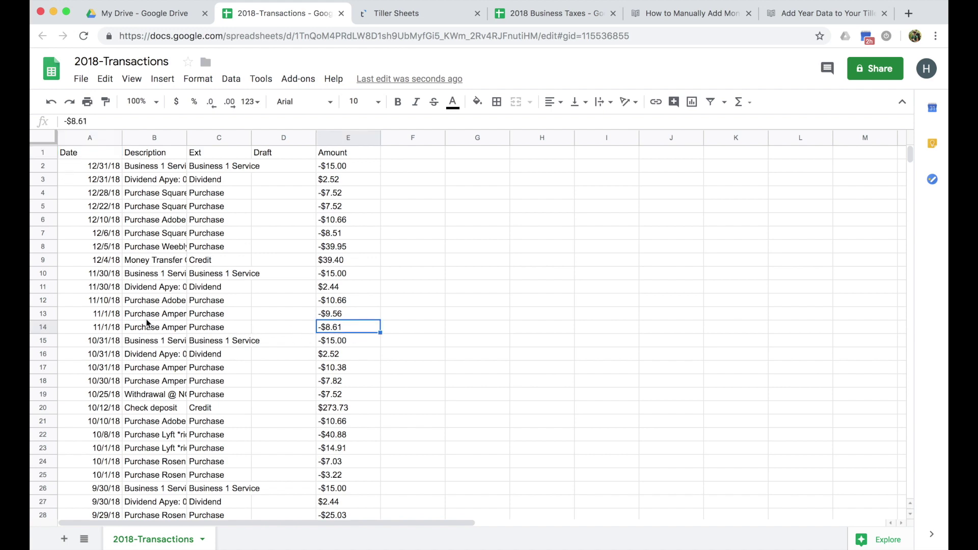
left_click(529, 14)
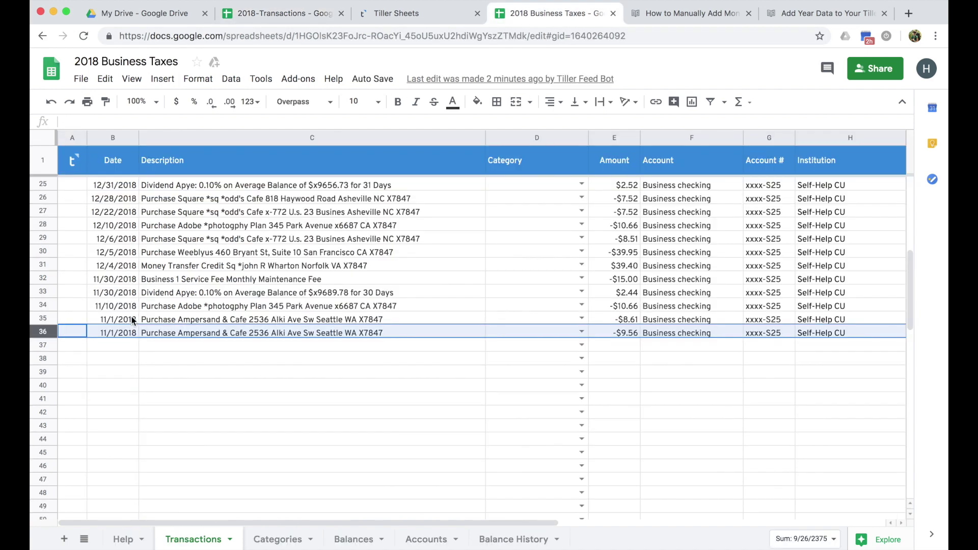
left_click(291, 15)
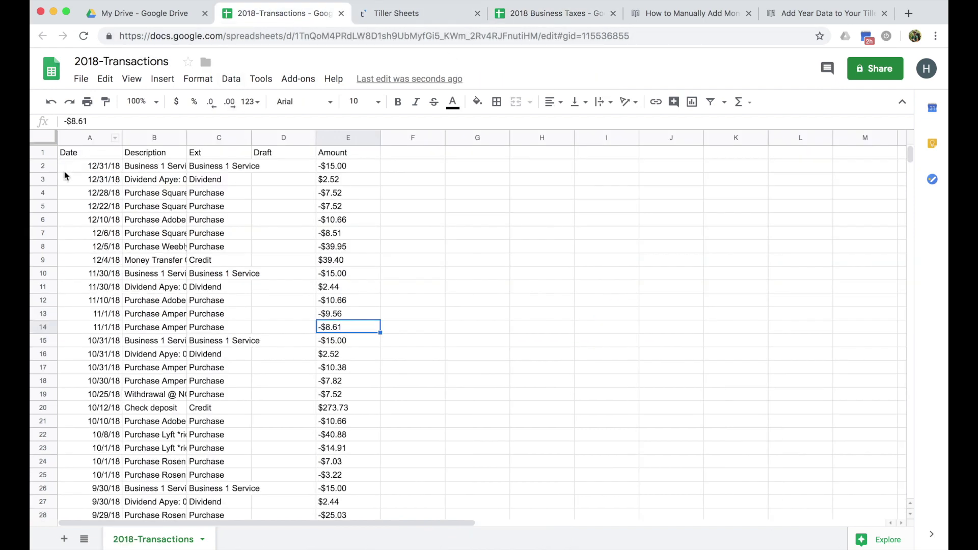
Delete duplicate rows 2–14 so 2018-Transactions starts at 10/31/18
left_click(44, 165)
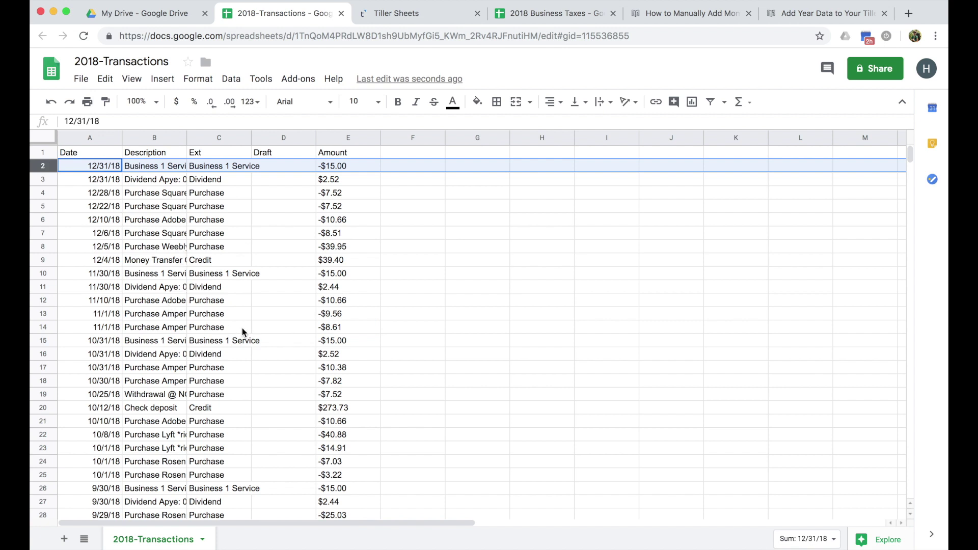
left_click(49, 327, "shift")
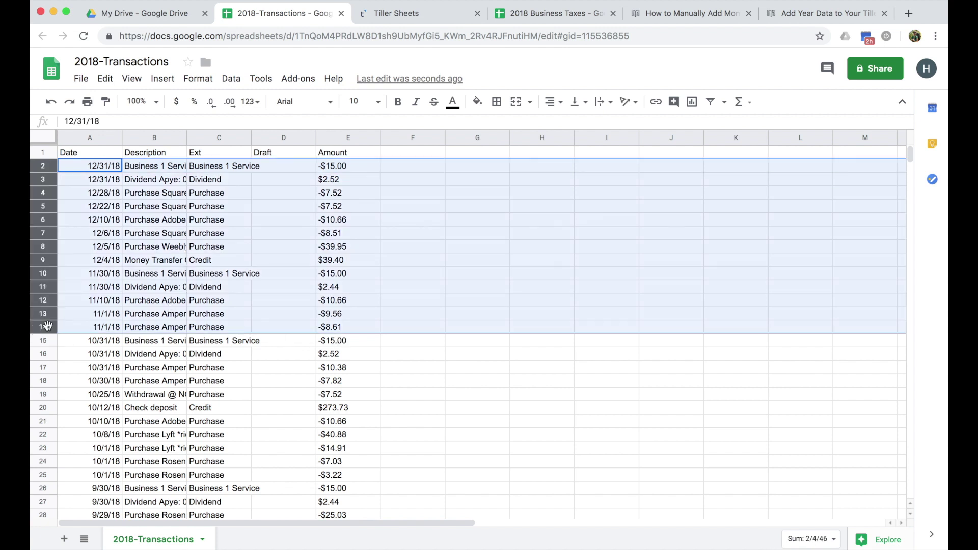
right_click(51, 328)
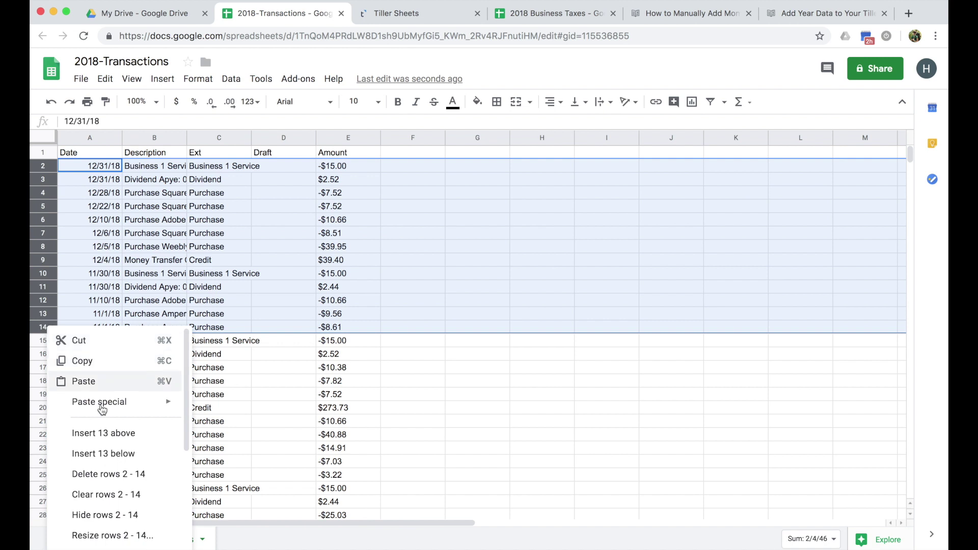
scroll(106, 438, "down", 1)
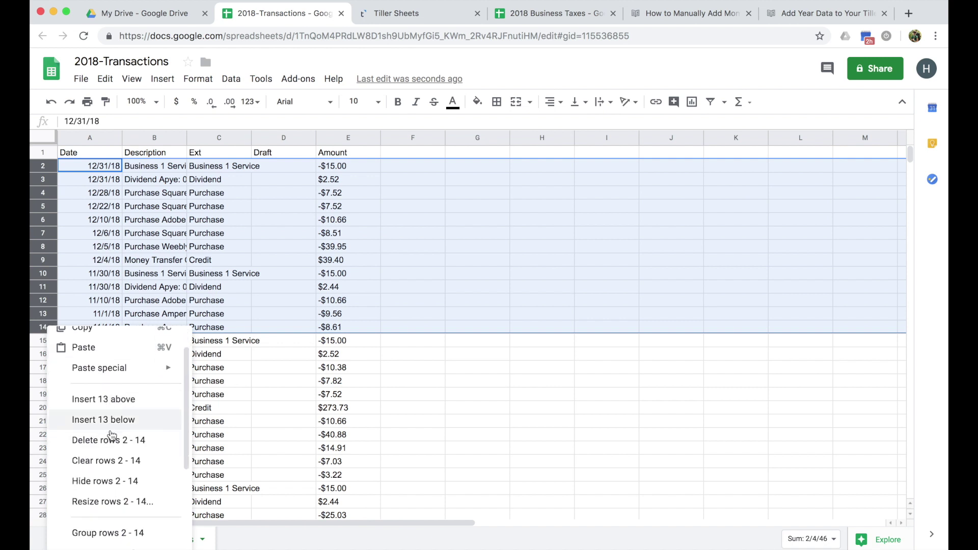
left_click(107, 441)
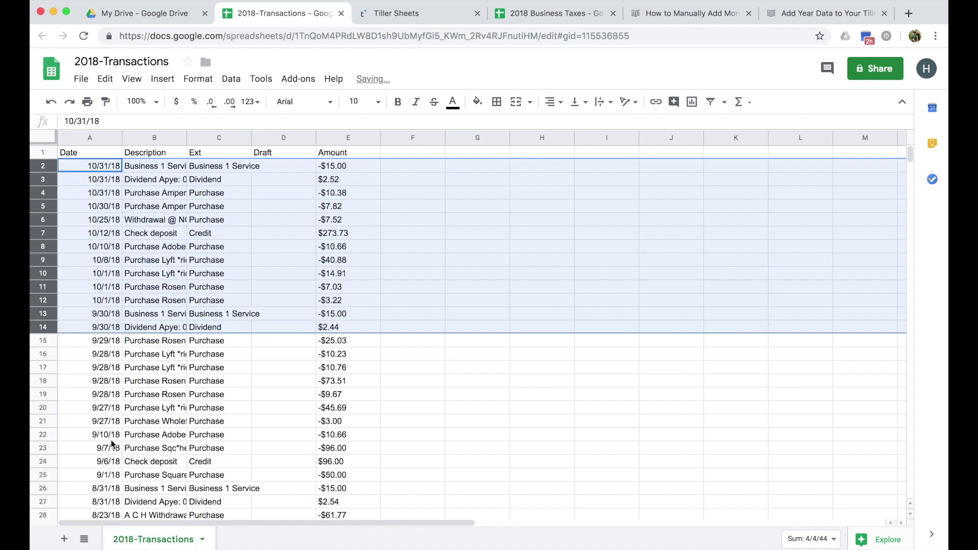
left_click(153, 381)
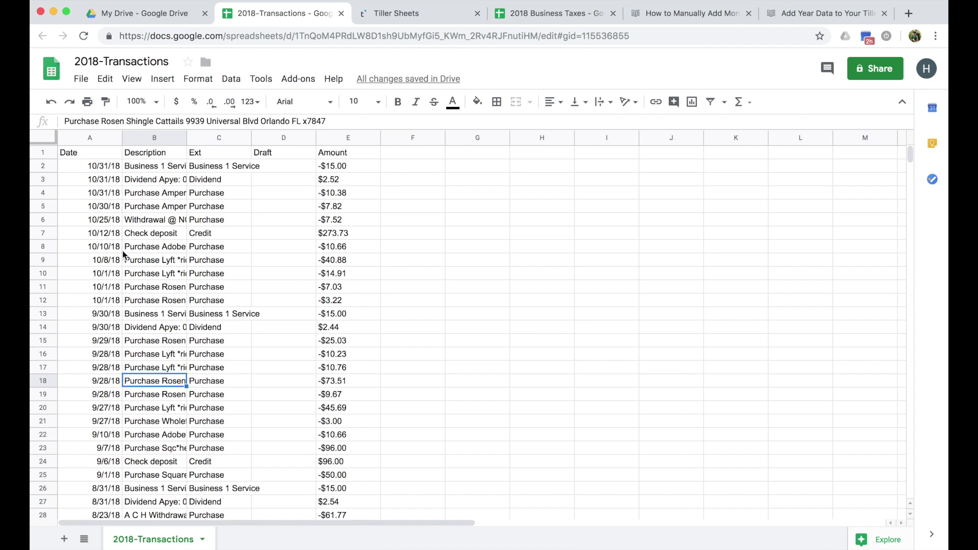
Add a blank Sheet1 and copy header row 1 from the Tiller Transactions tab
left_click(63, 539)
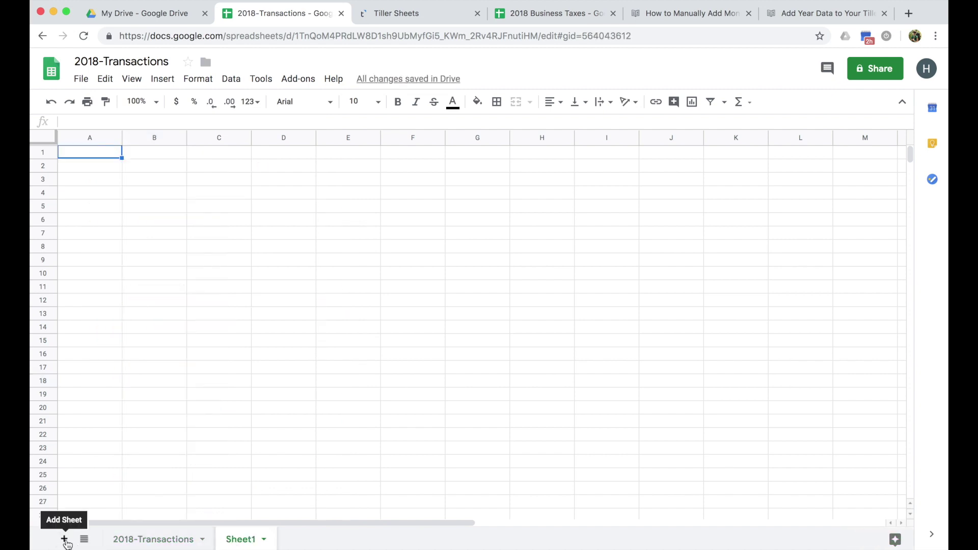
left_click(514, 18)
left_click(42, 157)
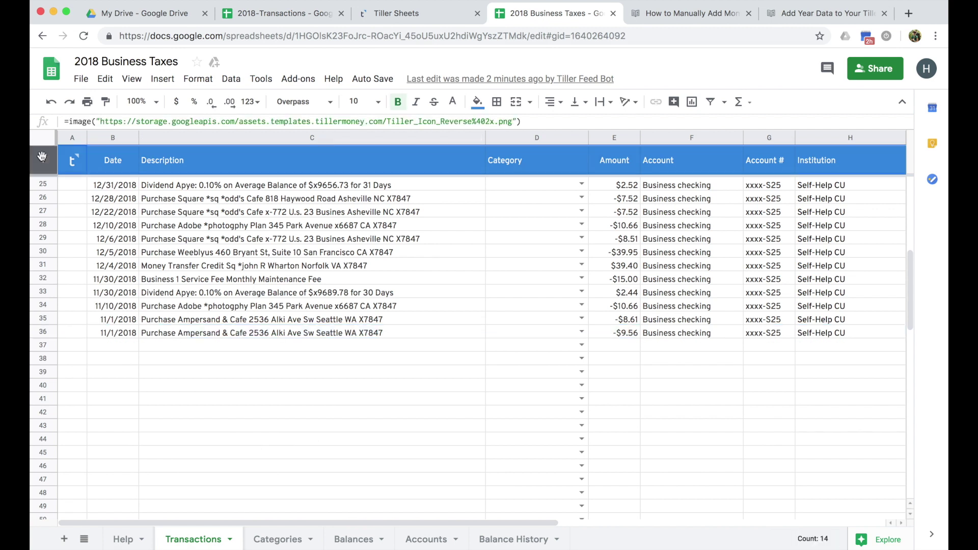
right_click(42, 156)
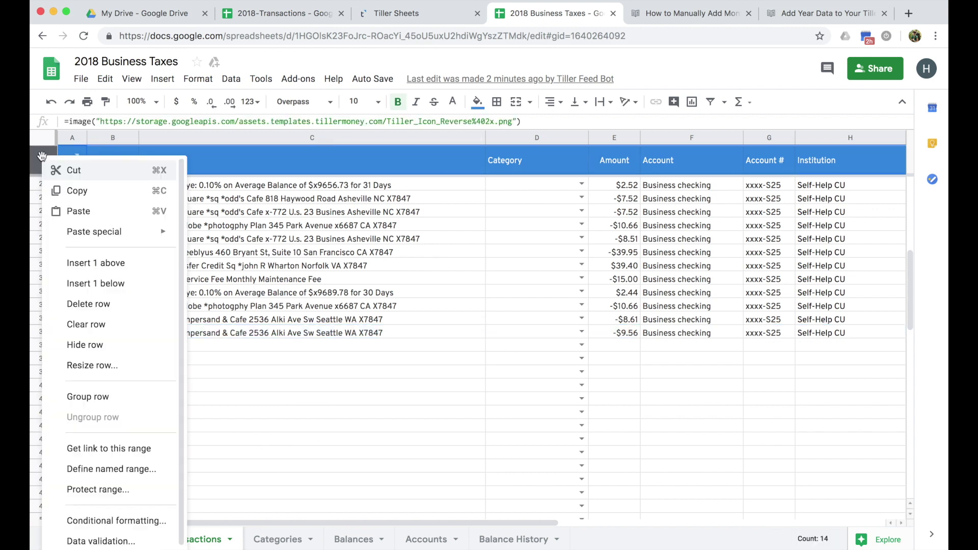
left_click(95, 192)
Paste the Tiller headers into Sheet1 cell A1 as values only
left_click(305, 14)
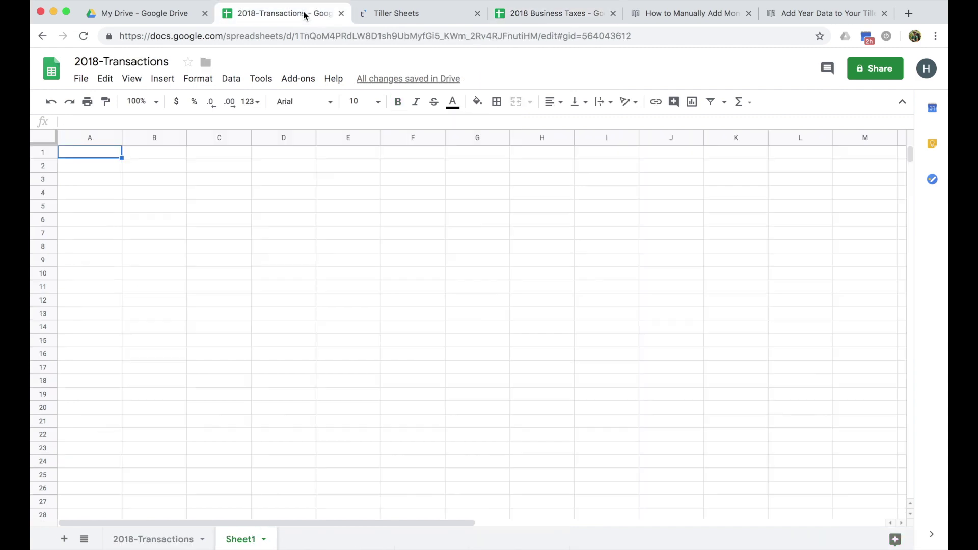
left_click(84, 155)
right_click(85, 155)
mouse_move(127, 233)
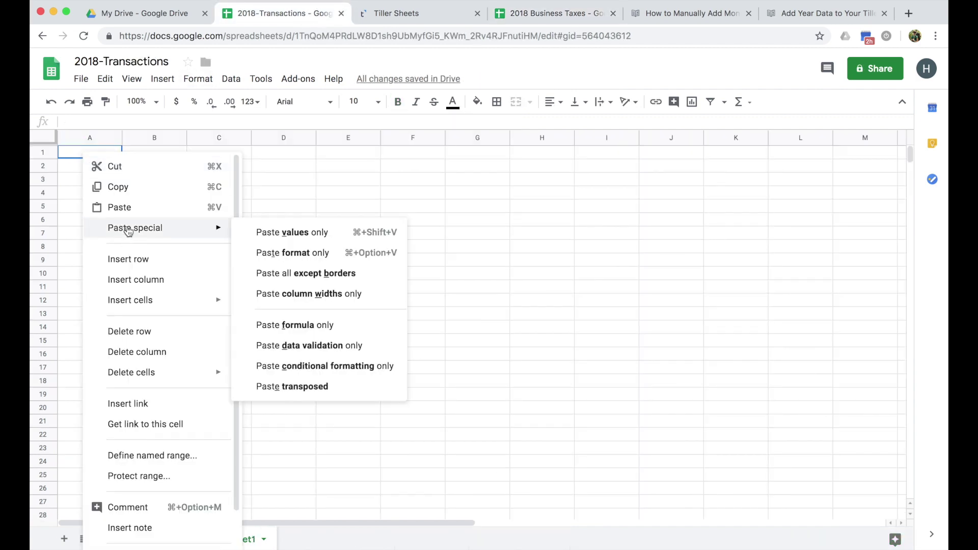
left_click(311, 234)
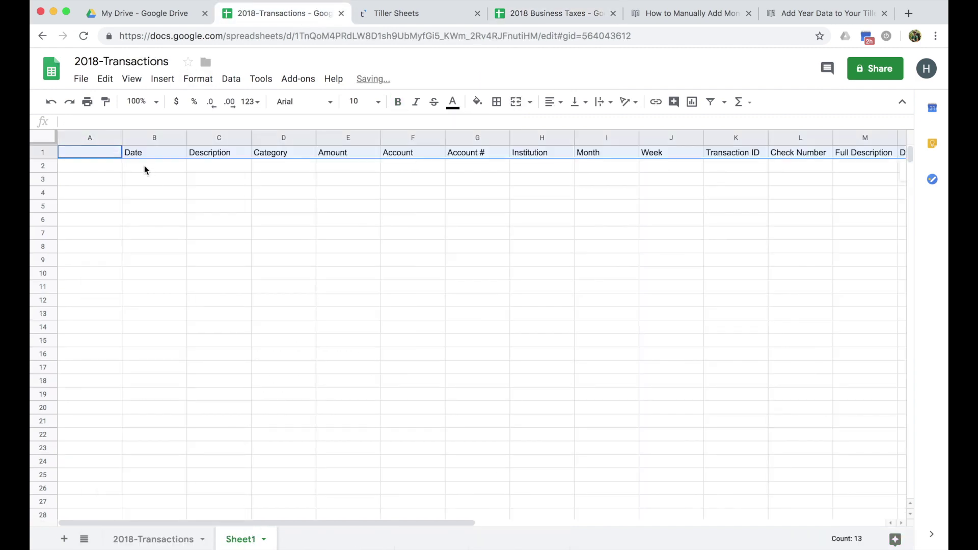
left_click(145, 170)
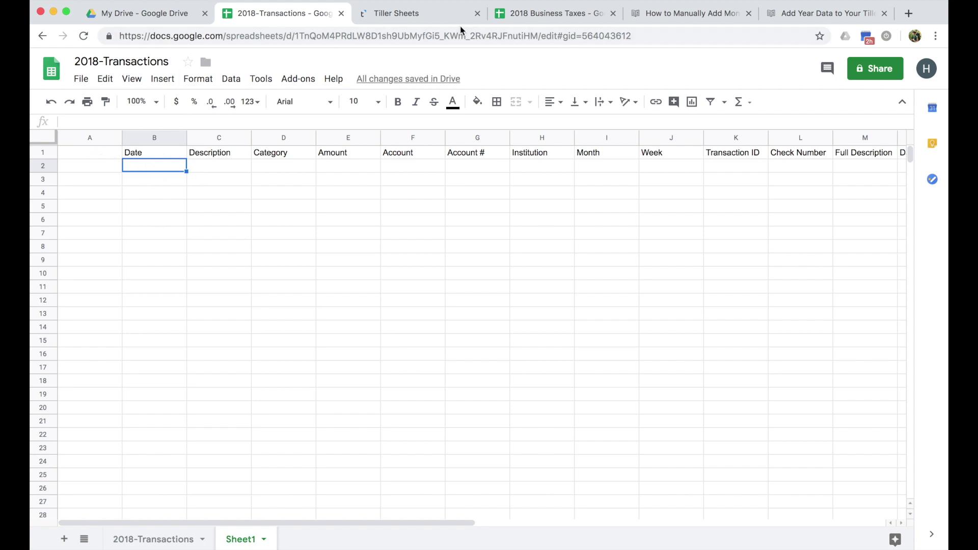
left_click(145, 539)
Copy dates A2:A123 from 2018-Transactions into Sheet1 column B starting at B2
left_click(107, 169)
scroll(96, 305, "down", 18)
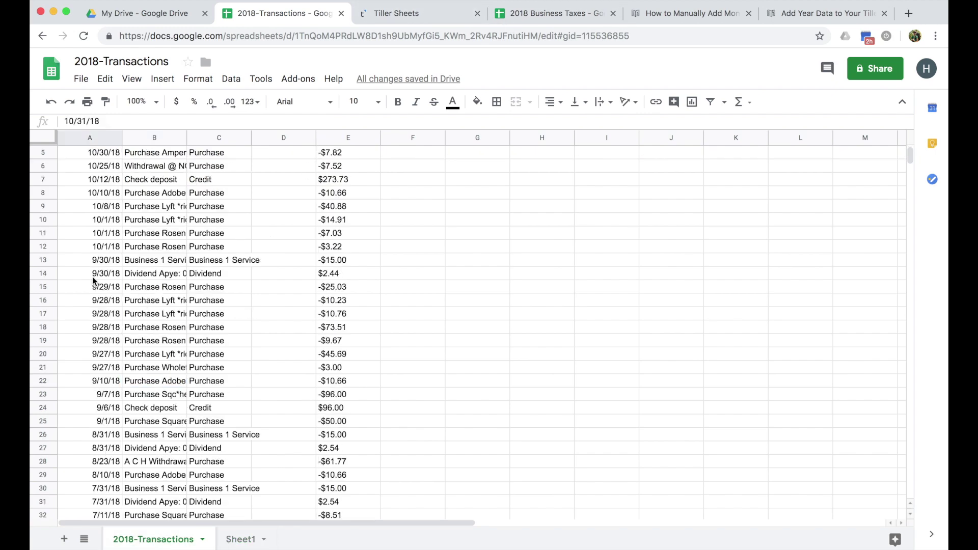
scroll(98, 322, "down", 10)
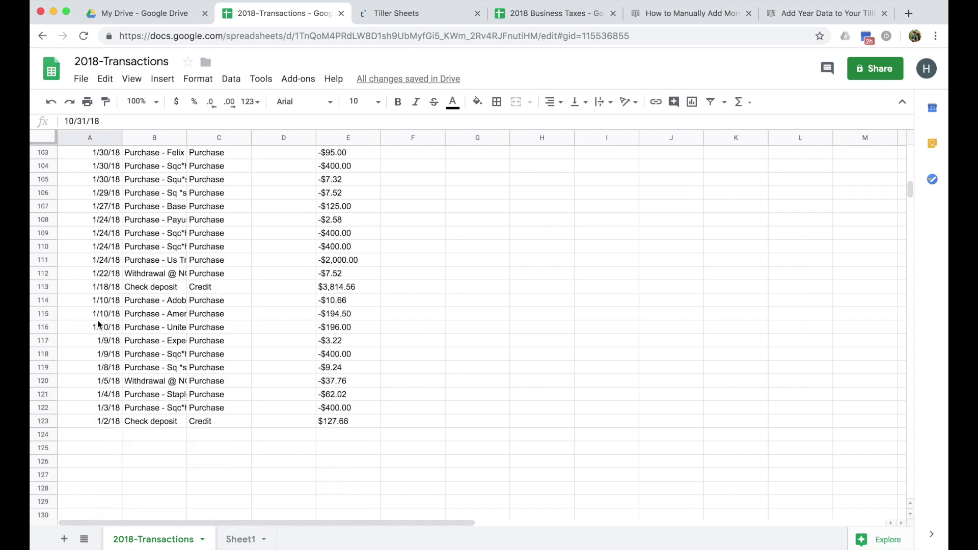
left_click(100, 329, "shift")
right_click(99, 330)
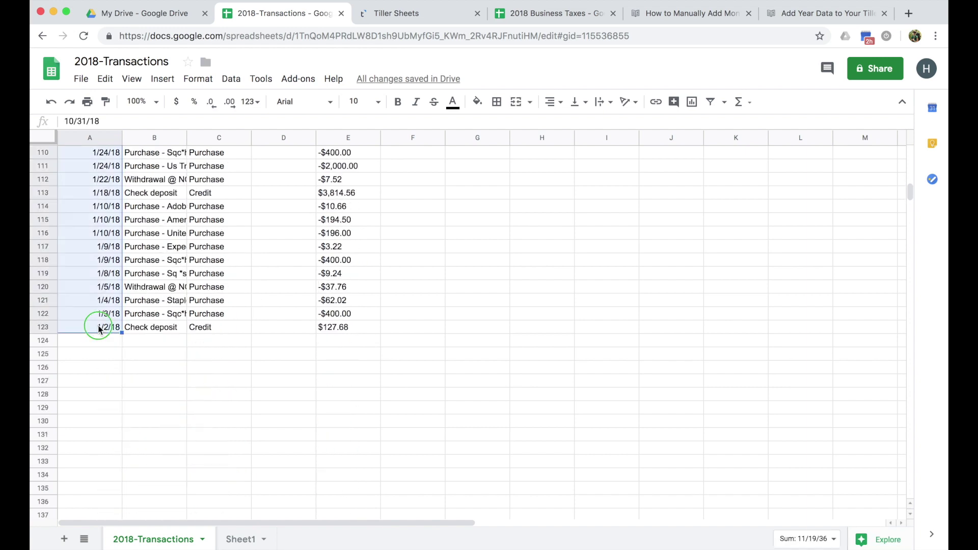
left_click(138, 362)
left_click(240, 539)
right_click(148, 167)
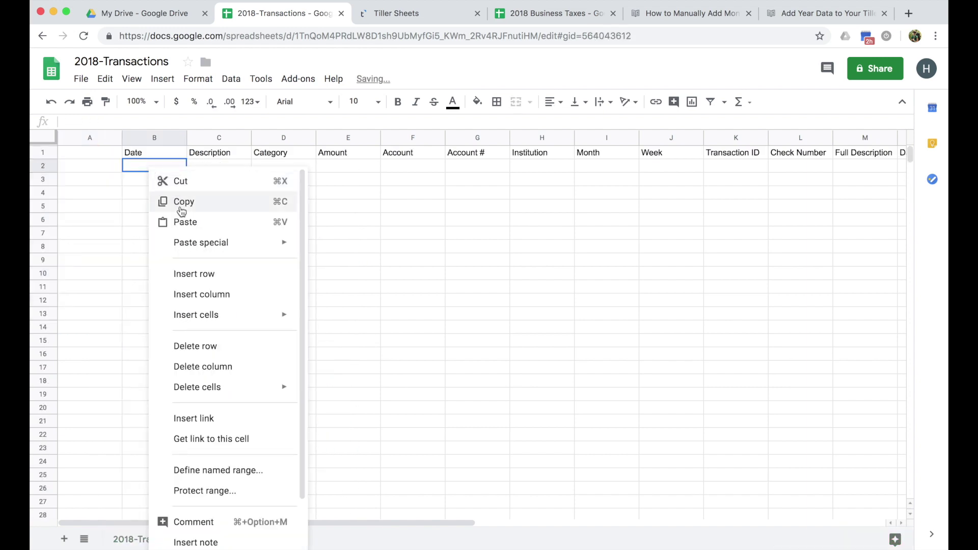
left_click(185, 221)
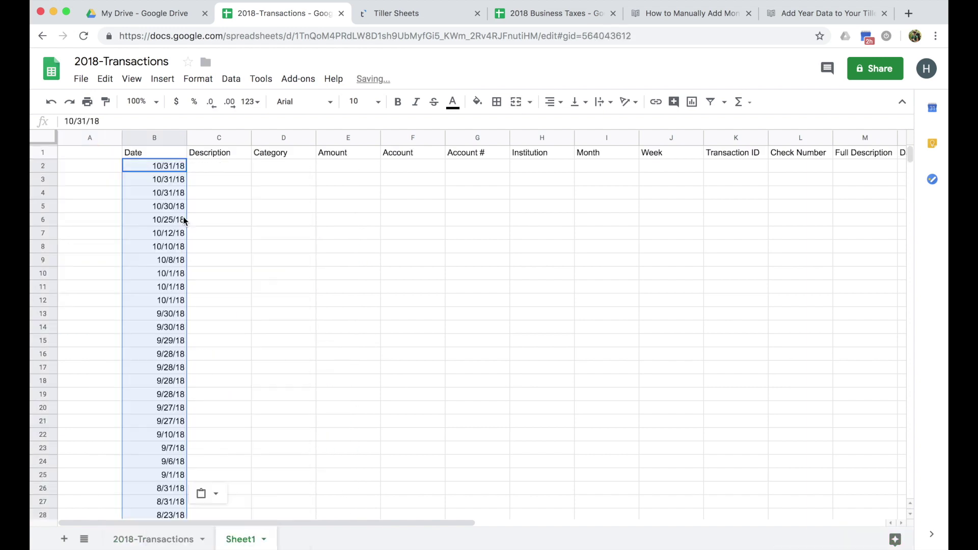
Copy descriptions B2:B123 into Sheet1 column C starting at C2
left_click(153, 539)
left_click(151, 328)
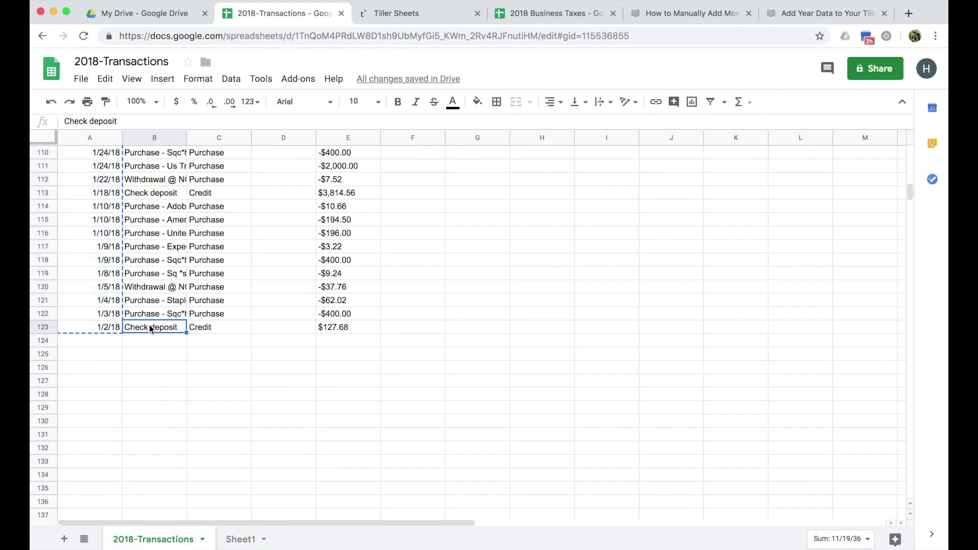
scroll(148, 258, "up", 15)
scroll(147, 258, "up", 18)
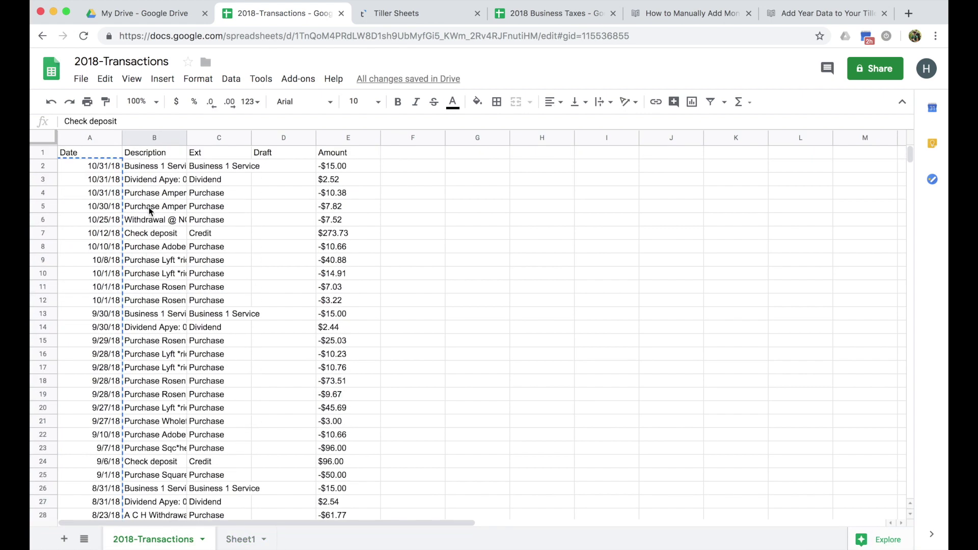
left_click(145, 168, "shift")
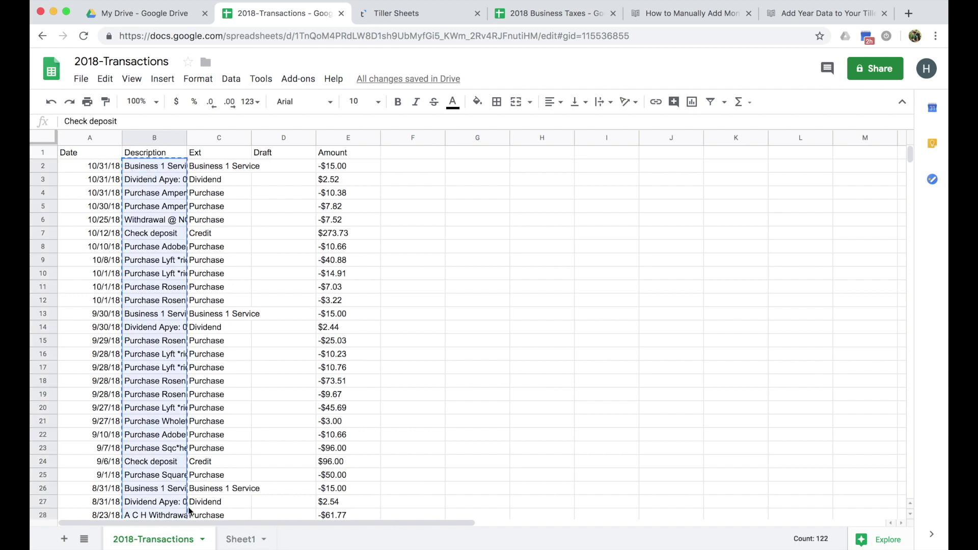
left_click(234, 537)
left_click(229, 167)
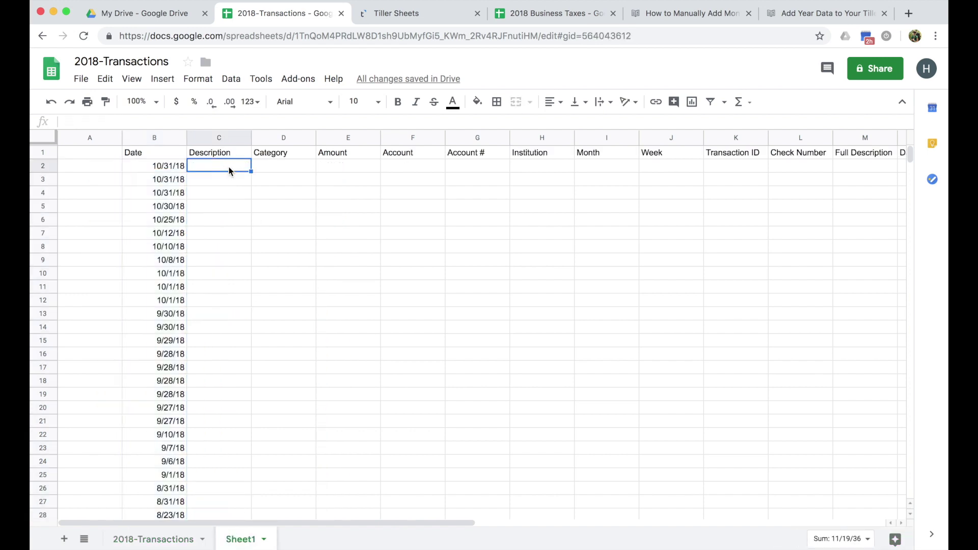
key("super+v")
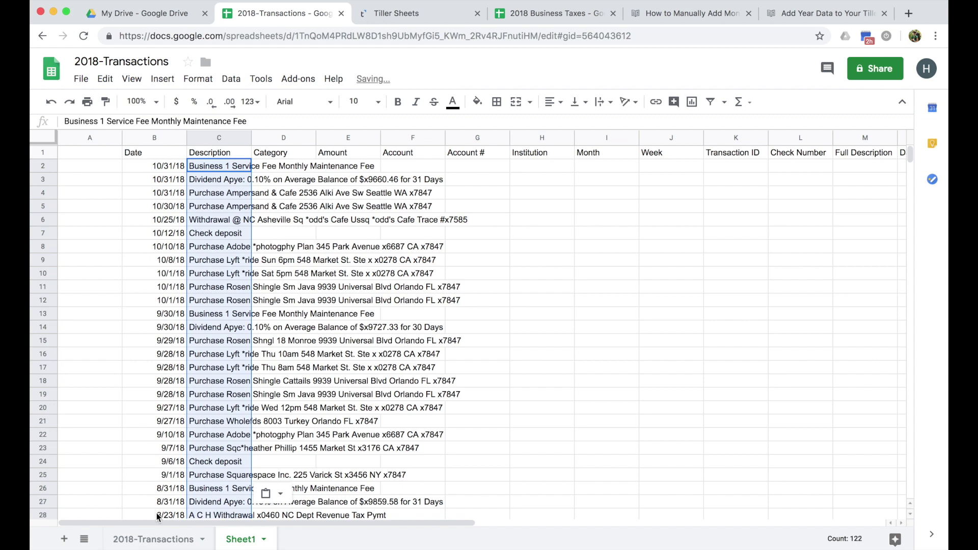
Copy amounts E2:E123 into Sheet1 column E starting at E2
left_click(155, 540)
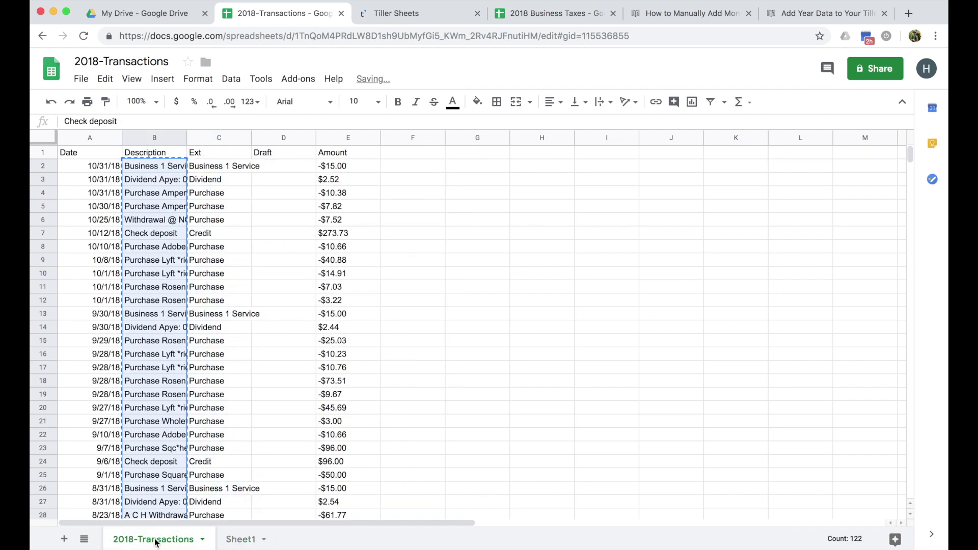
left_click(199, 153)
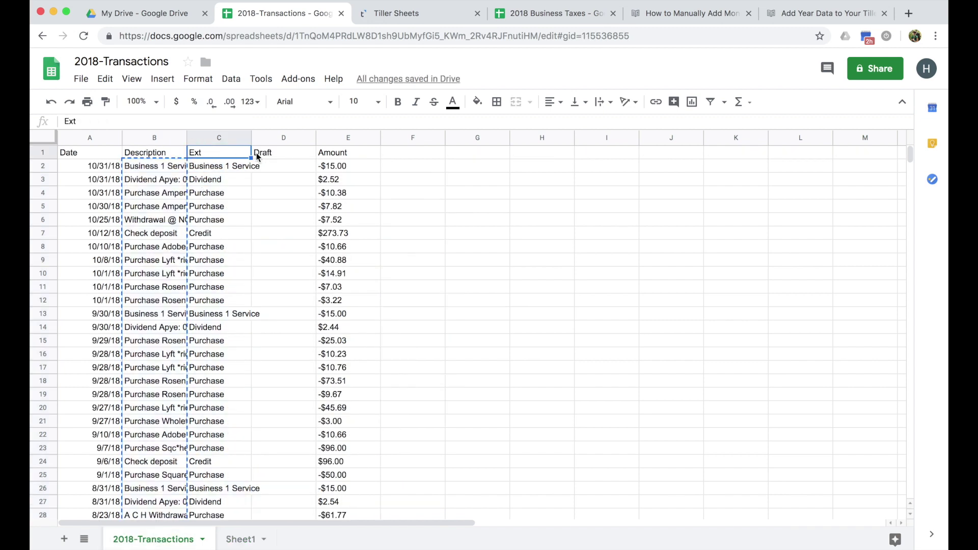
left_click(336, 166)
scroll(344, 345, "down", 5)
scroll(344, 345, "down", 20)
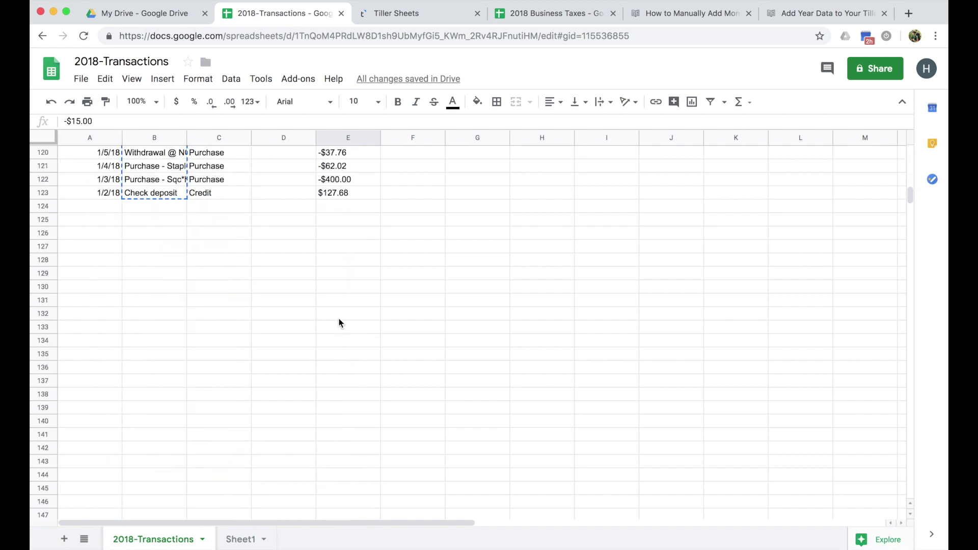
left_click(355, 193, "shift")
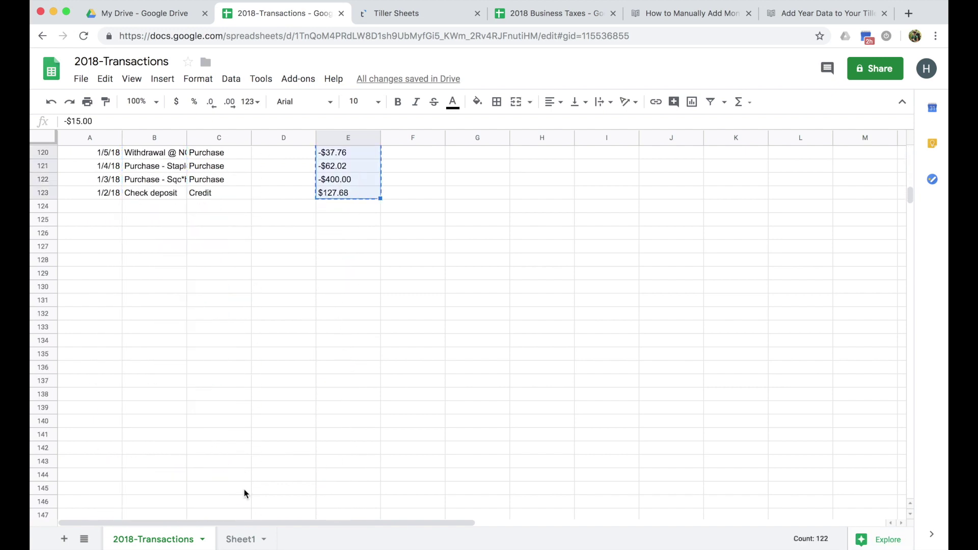
left_click(237, 539)
left_click(338, 170)
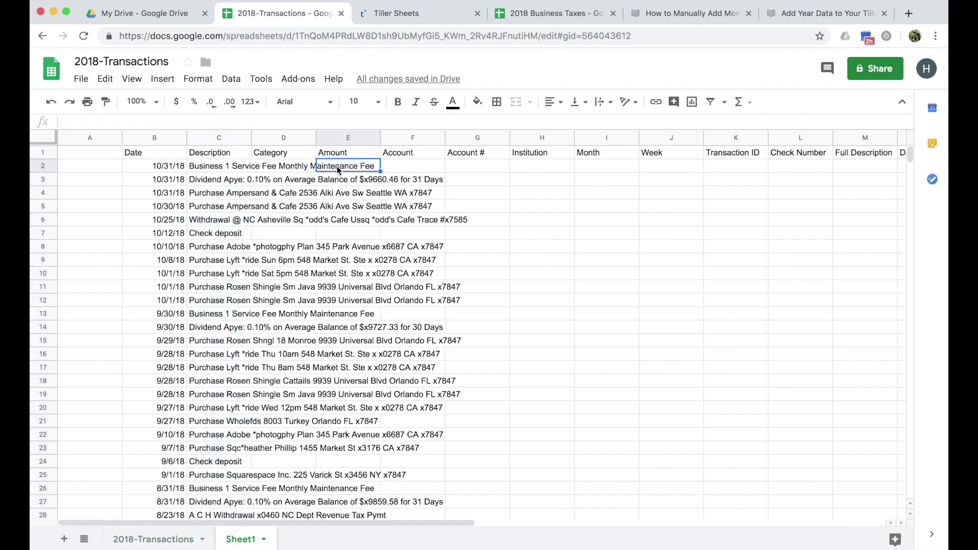
key("ctrl+v")
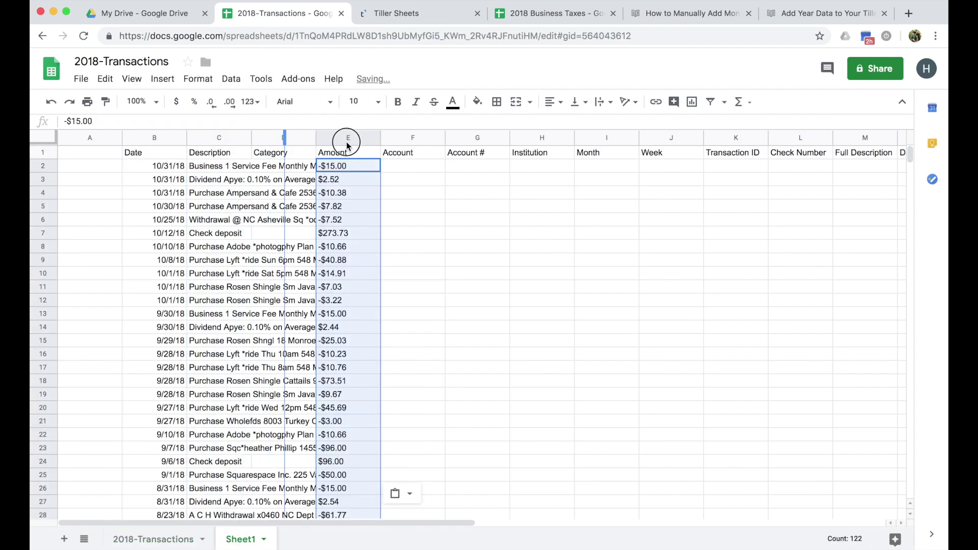
Widen the Description column so the full text shows, then select the Month header I1
left_click_drag(381, 138, 409, 149)
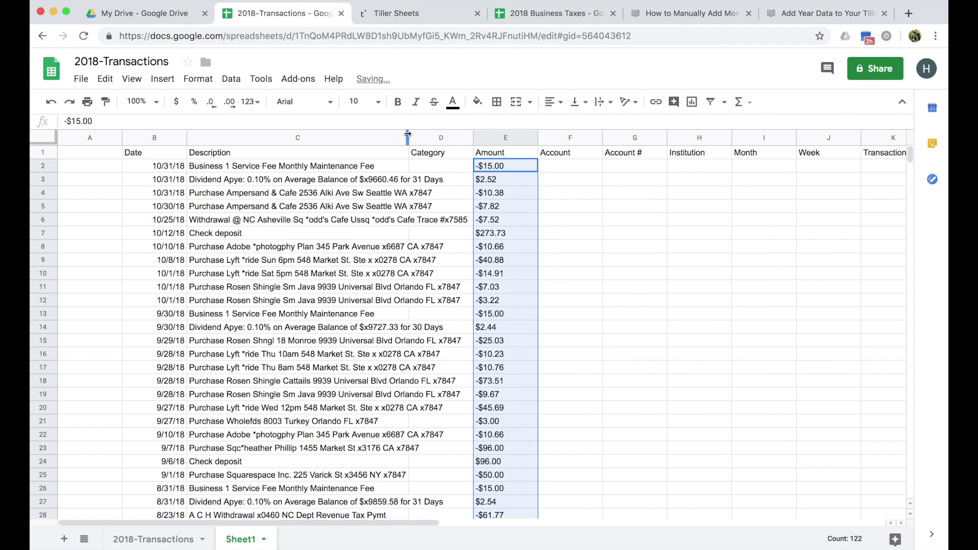
left_click_drag(473, 139, 496, 142)
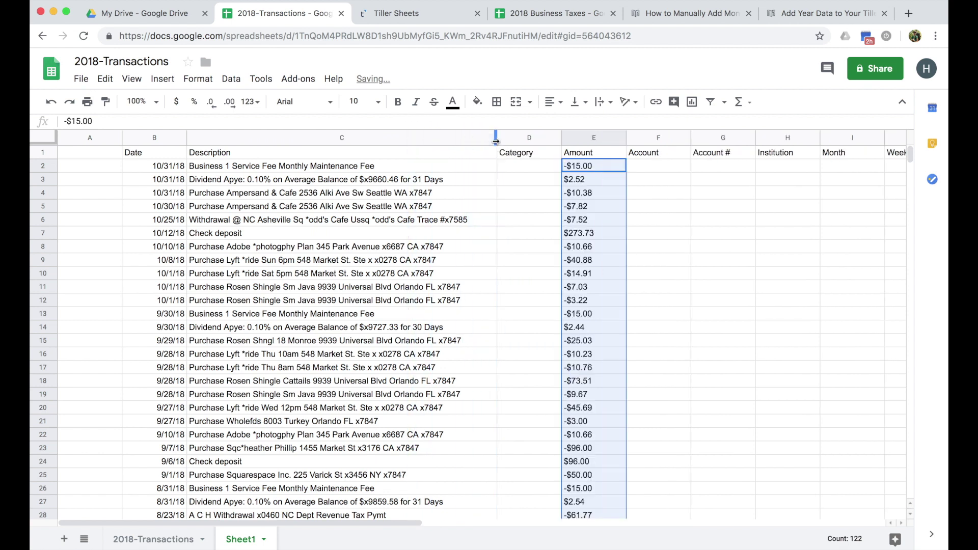
left_click(530, 137)
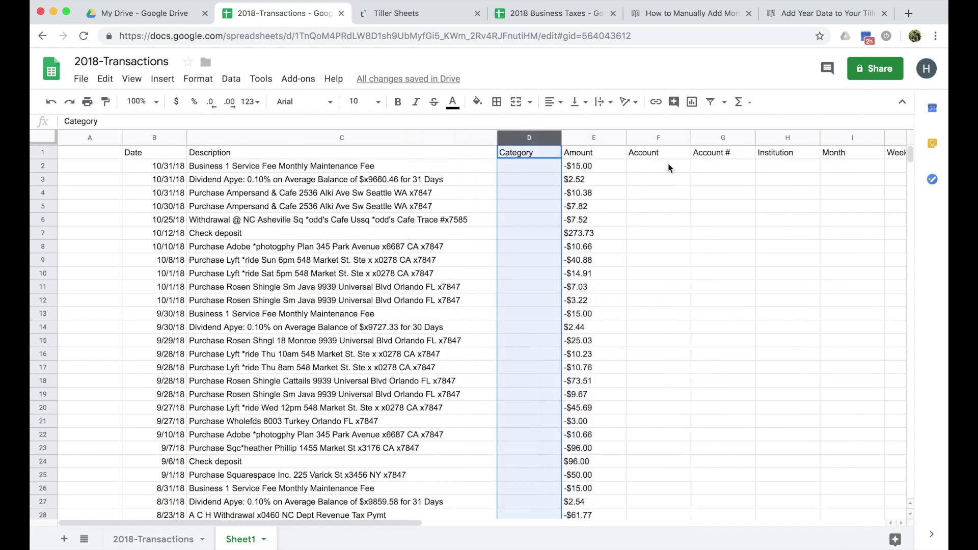
left_click(660, 138)
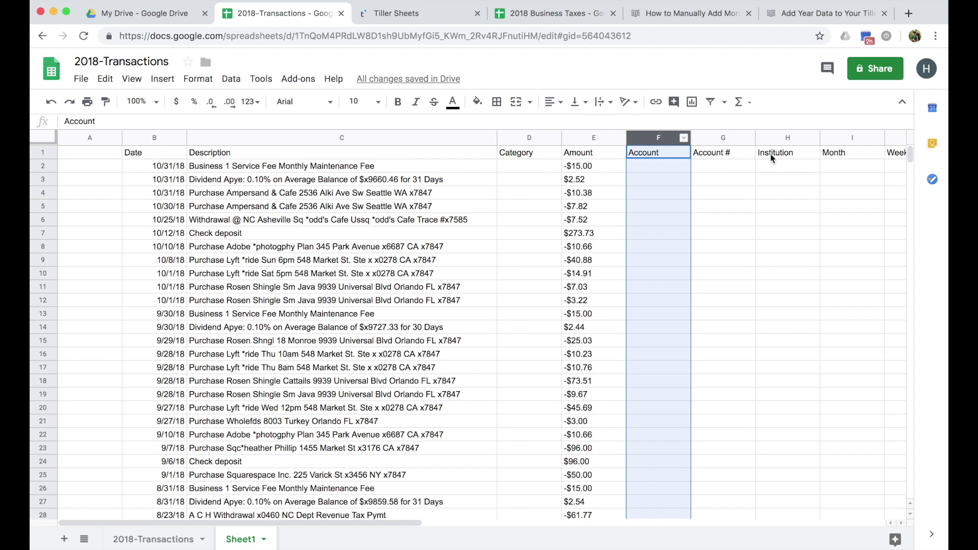
left_click(849, 155)
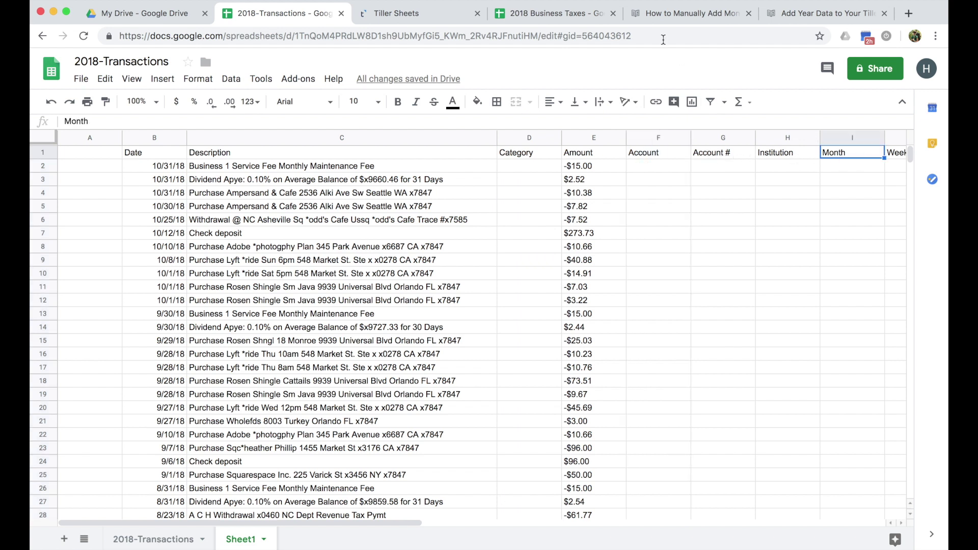
Copy the Month arrayformula from the 'How to Manually Add Month Data' help article
left_click(659, 16)
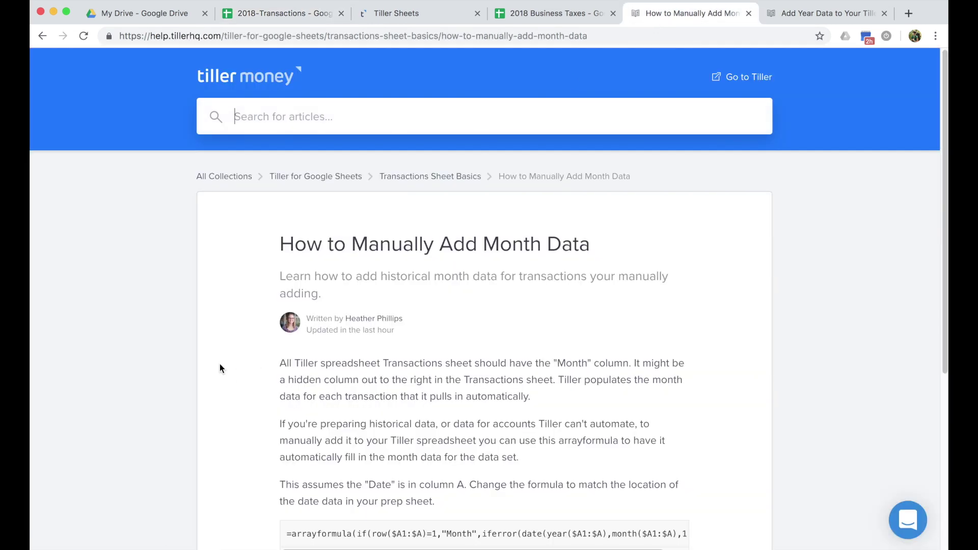
scroll(219, 364, "down", 3)
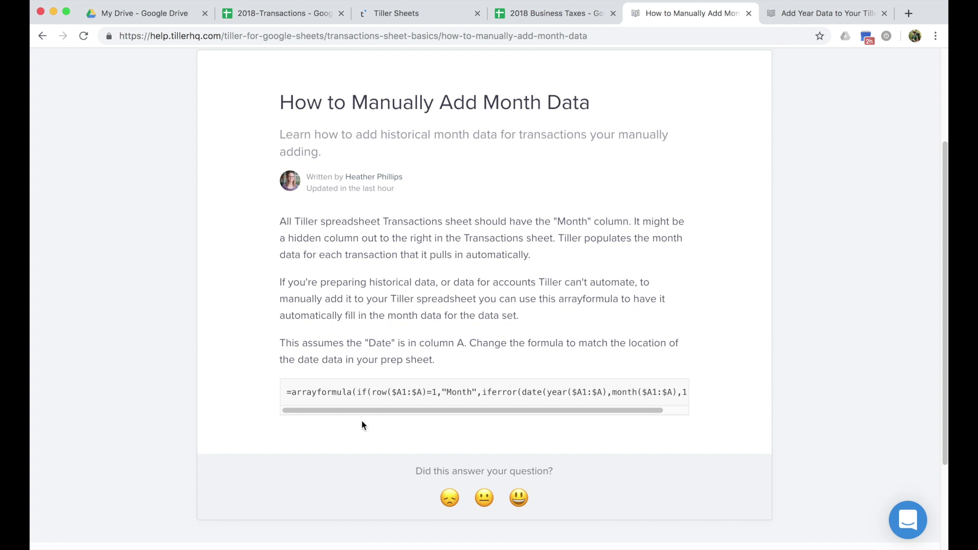
left_click_drag(287, 393, 697, 396)
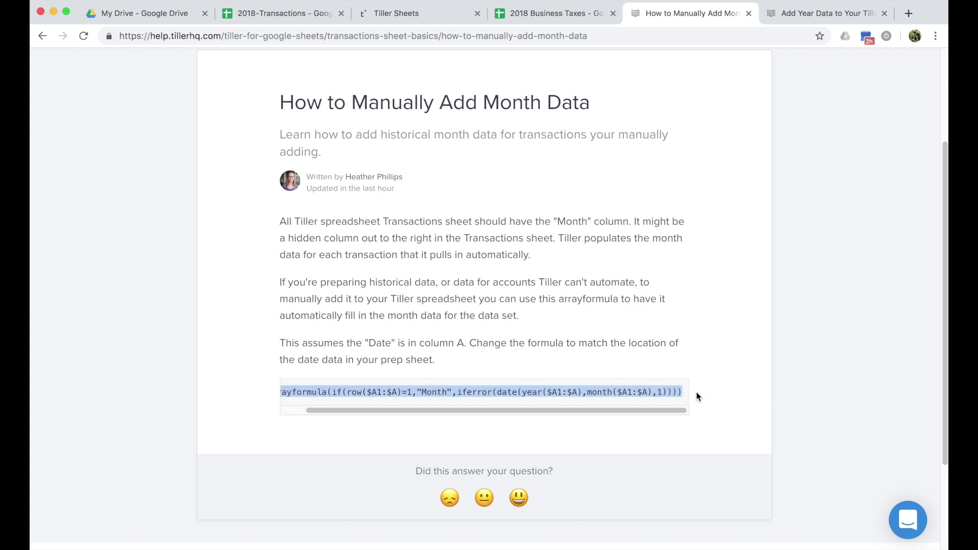
left_click(282, 15)
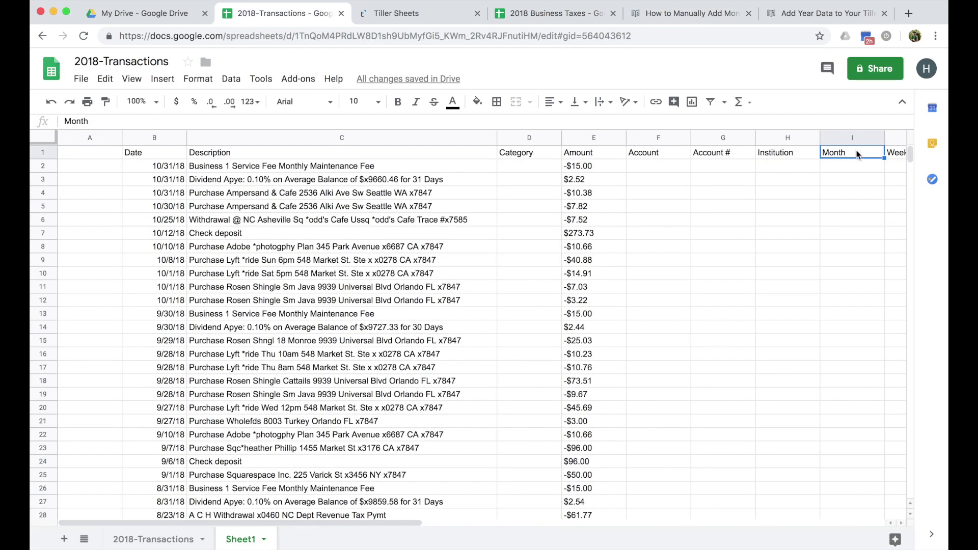
Paste the Month arrayformula into I1 and format column I as Date
key("super+v")
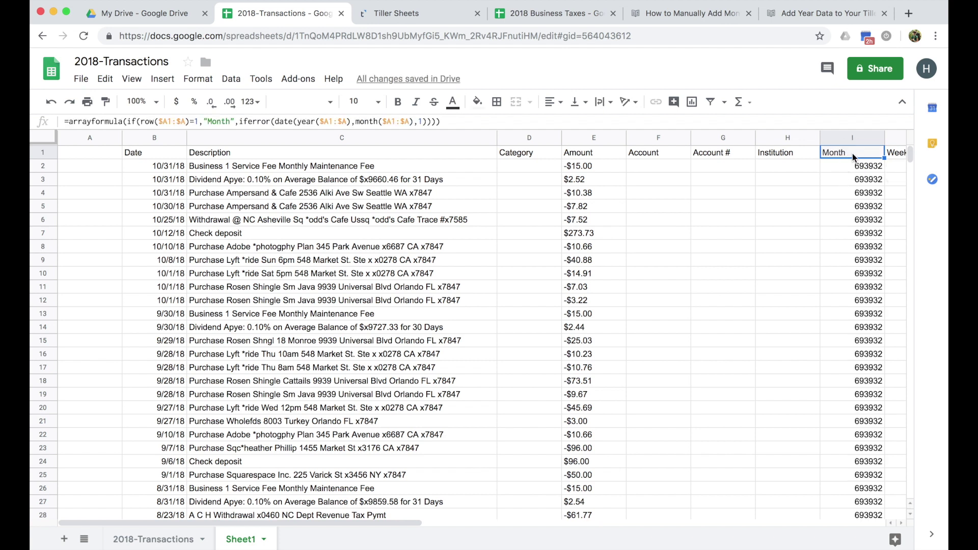
left_click(851, 138)
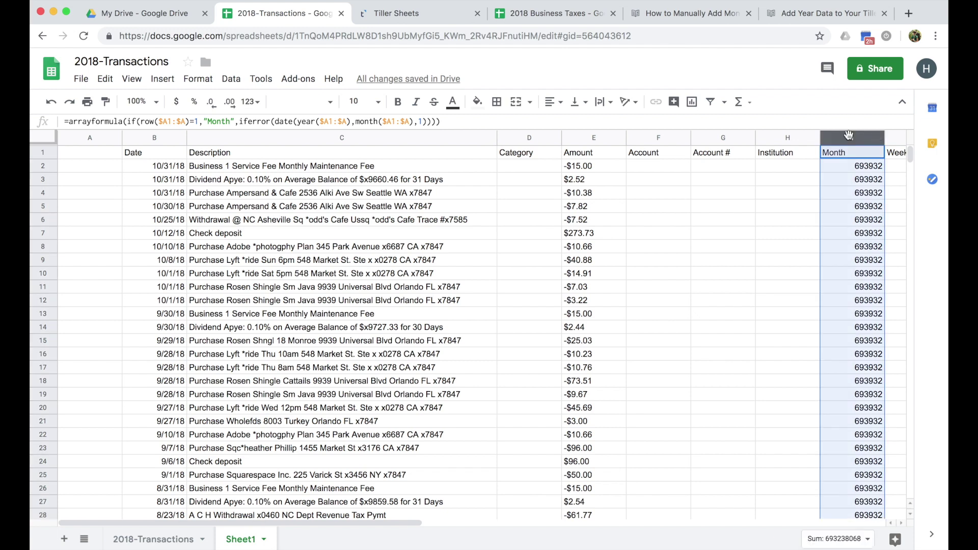
left_click(202, 78)
mouse_move(212, 105)
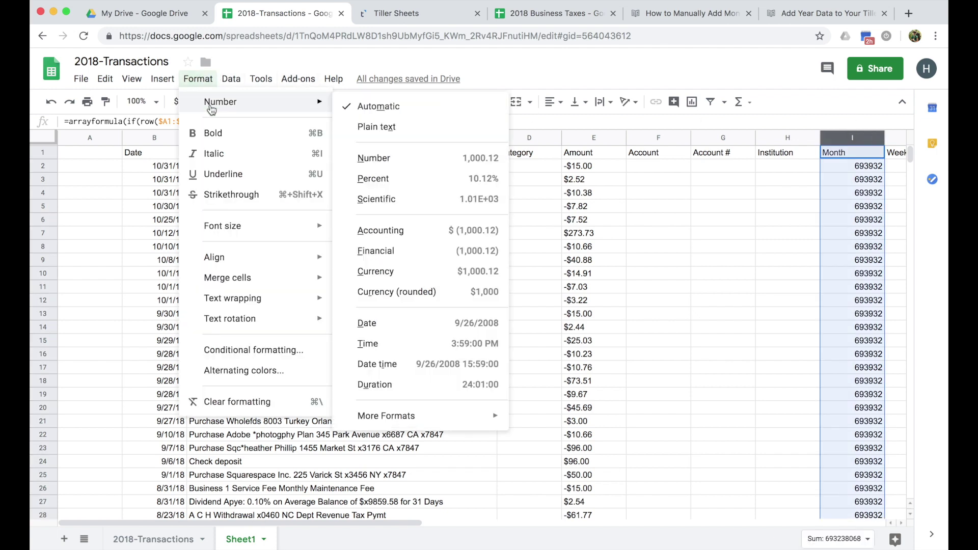
left_click(404, 326)
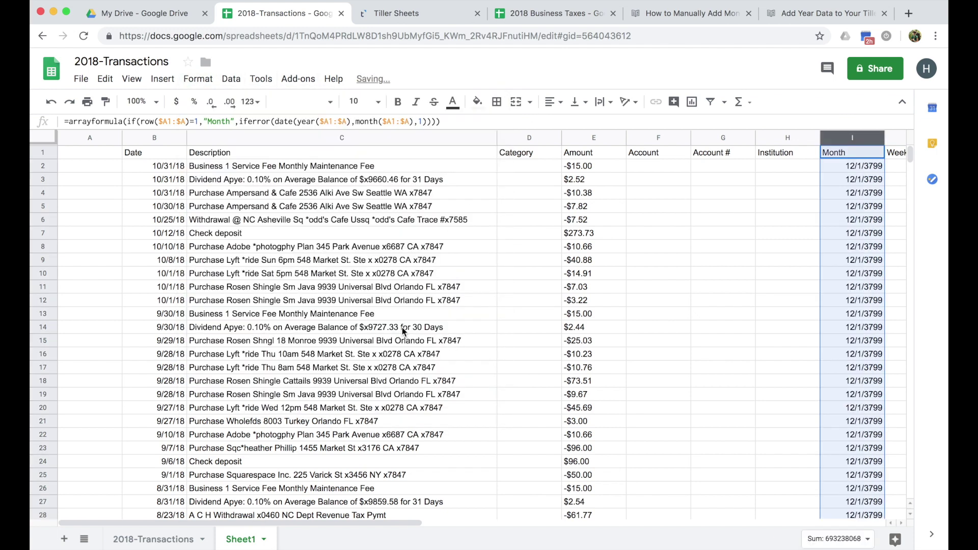
left_click(851, 182)
left_click(858, 166)
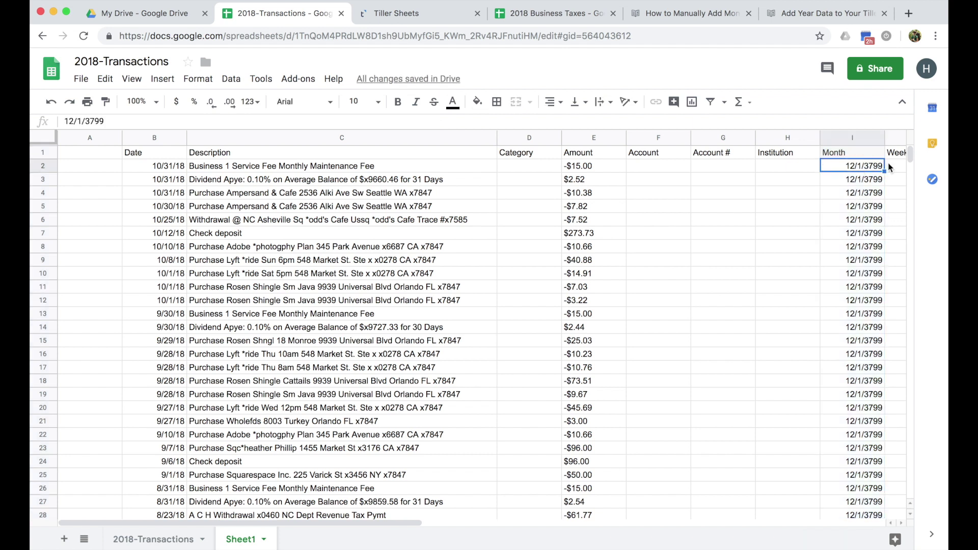
Change the formula's row() range references from column A to column B
left_click(847, 153)
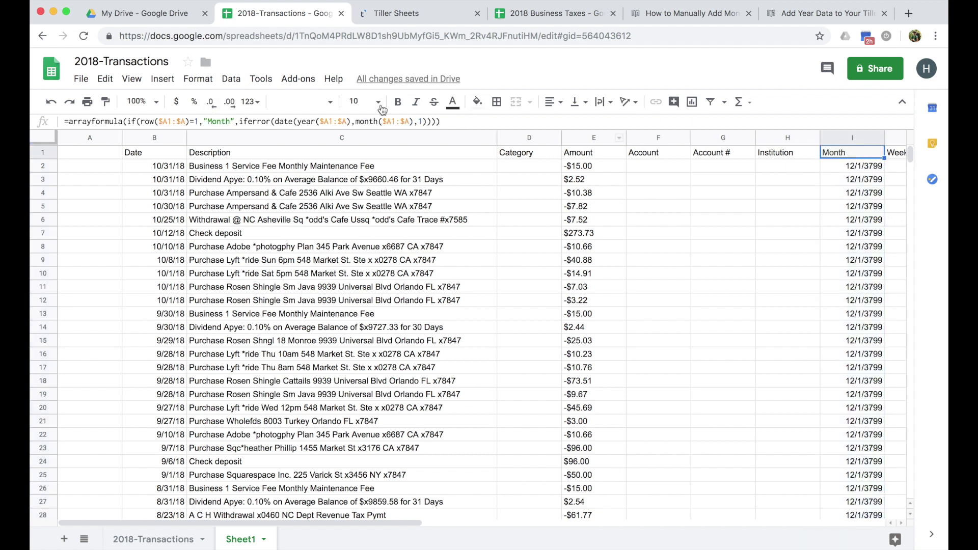
left_click(168, 124)
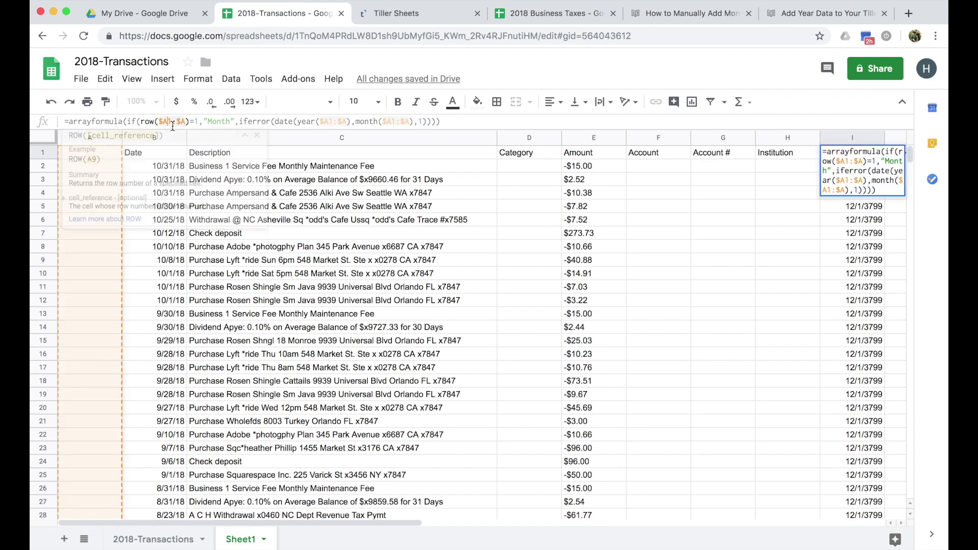
key("BackSpace")
type("B")
left_click(187, 121)
key("BackSpace")
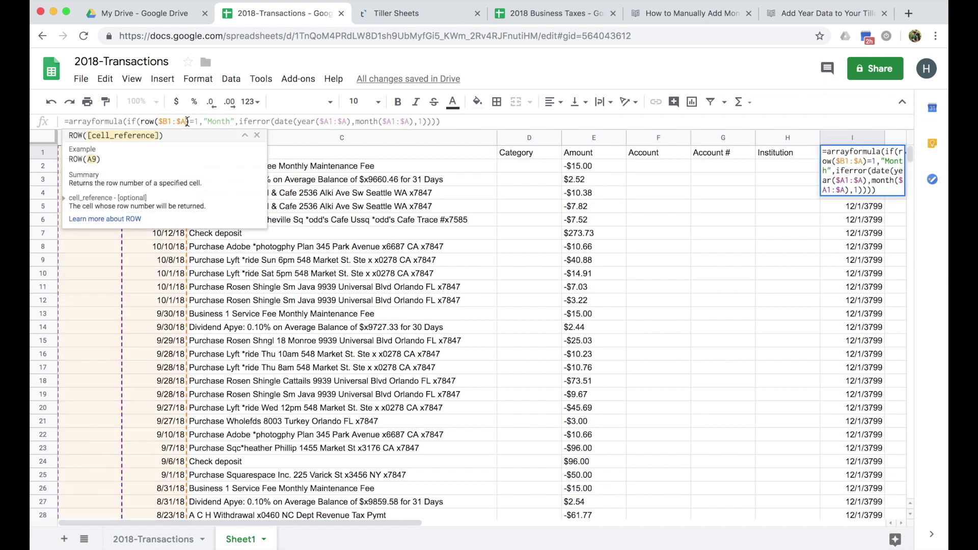
type("B")
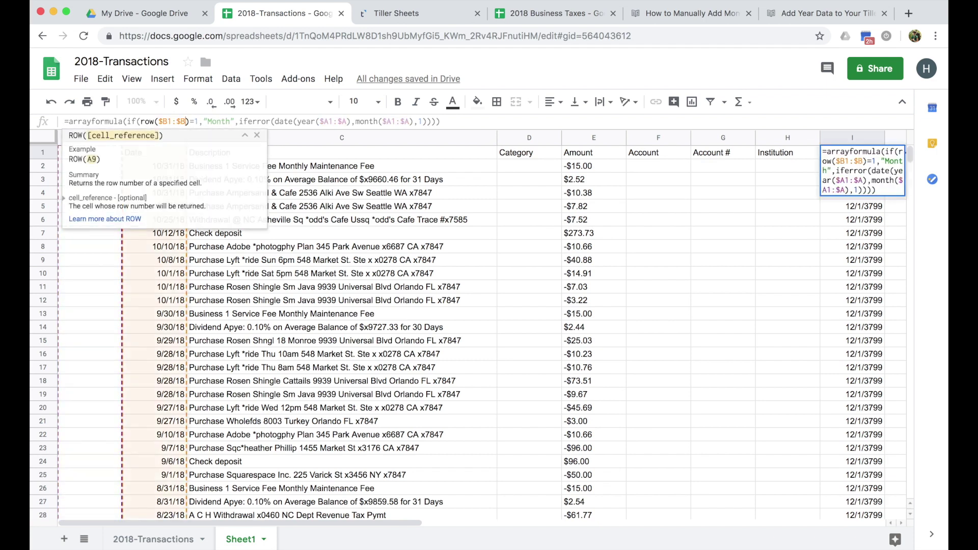
Repoint the year() and month() ranges to column B and commit the formula
left_click(328, 121)
key("BackSpace")
type("B")
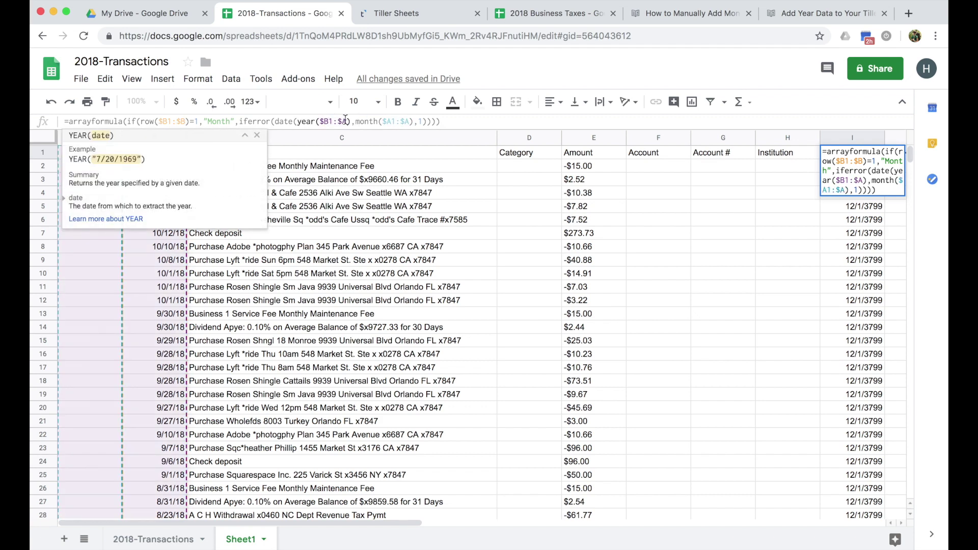
left_click(346, 121)
key("BackSpace")
type("B")
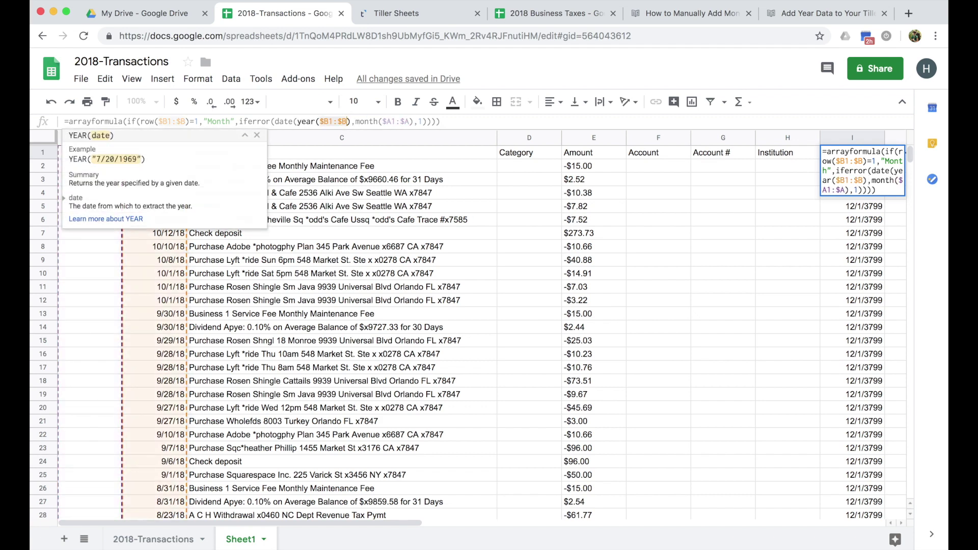
left_click(392, 121)
key("BackSpace")
type("B")
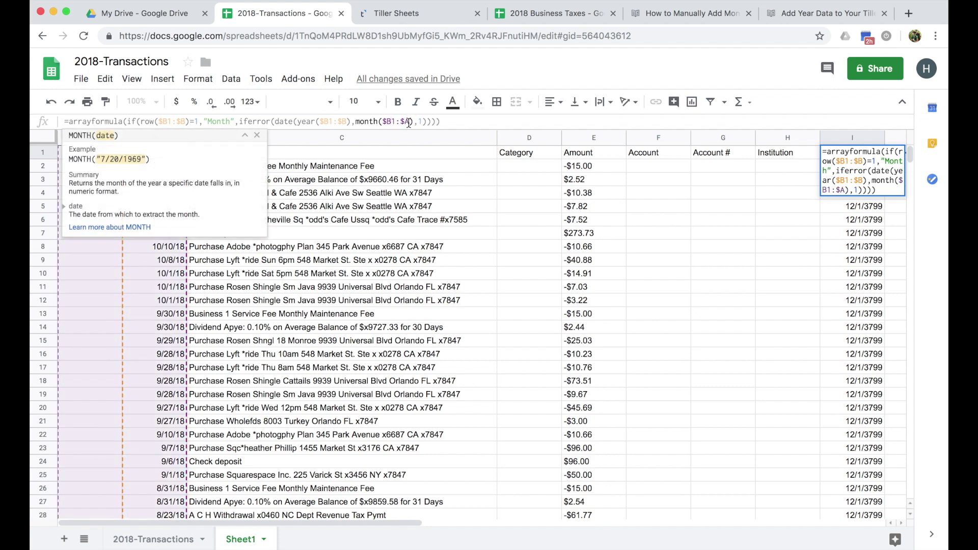
key("BackSpace")
type("B")
key("Return")
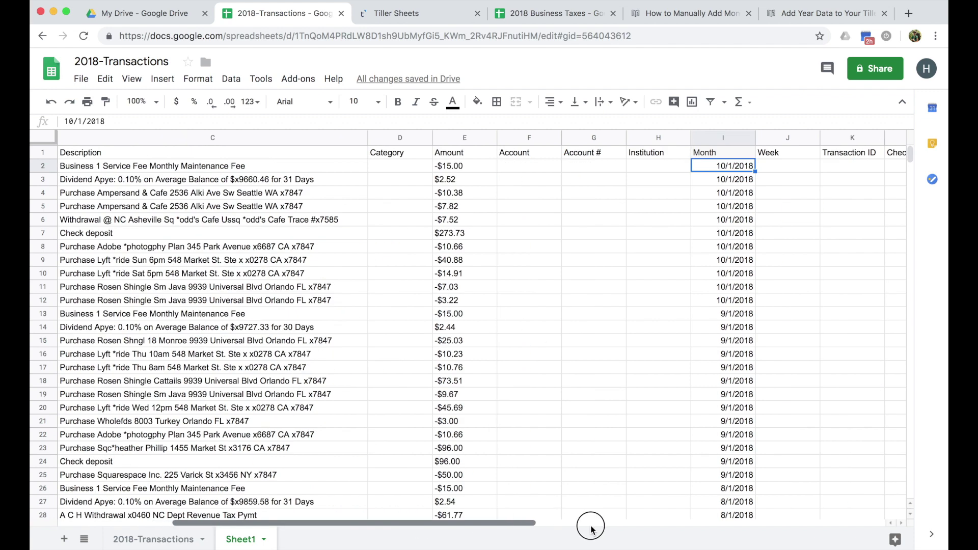
left_click_drag(411, 522, 288, 519)
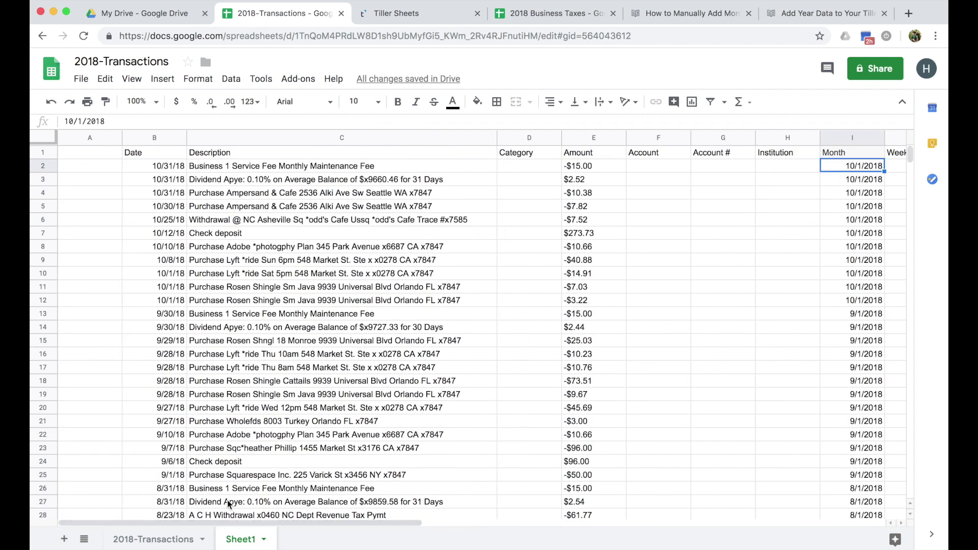
Check the date of the first transaction in Sheet1
left_click(164, 169)
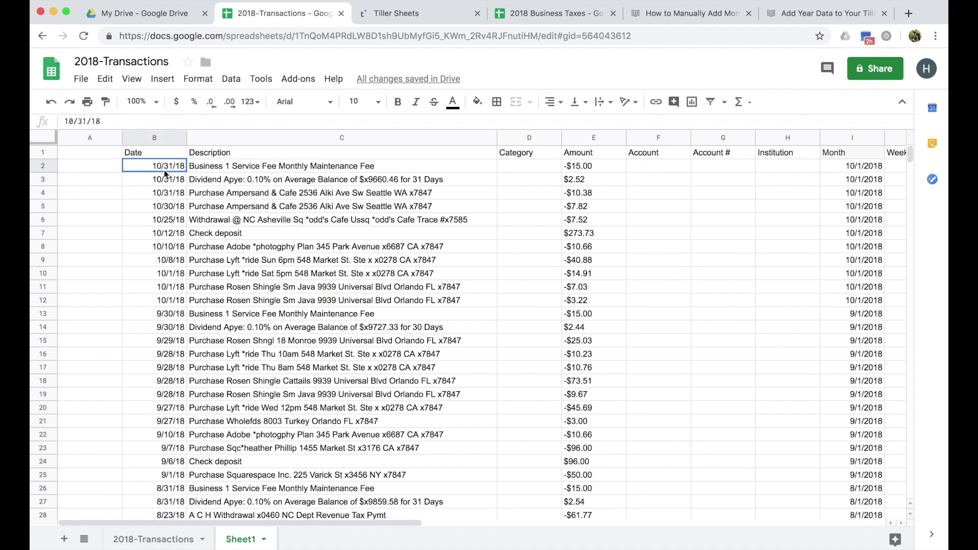
scroll(239, 402, "down", 20)
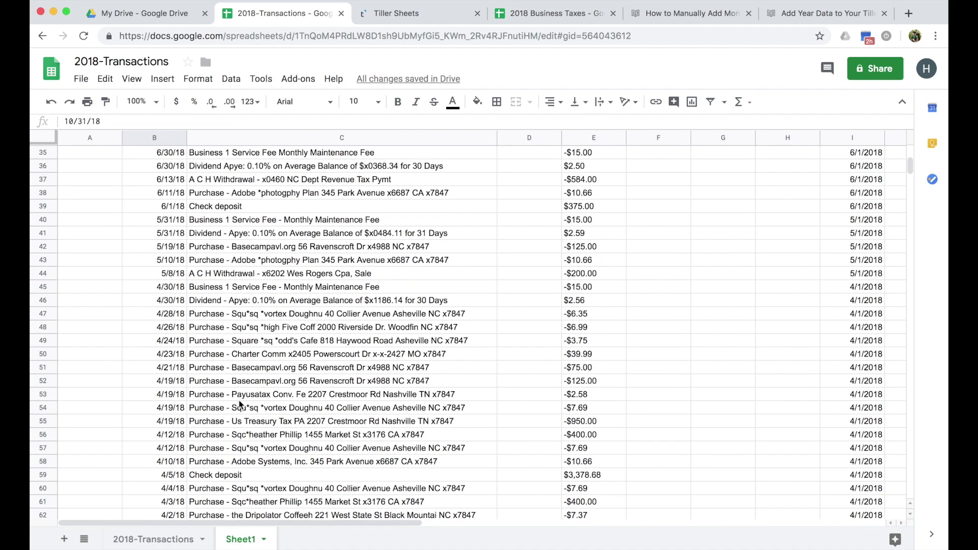
scroll(240, 402, "down", 6)
scroll(239, 402, "up", 20)
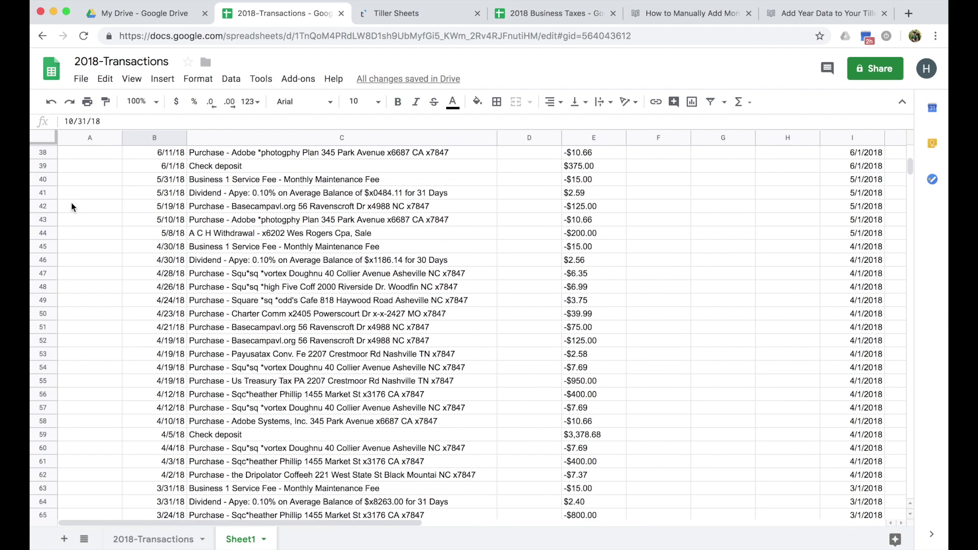
Copy transaction rows 2–123 and return to the 2018 Business Taxes spreadsheet
left_click(85, 166)
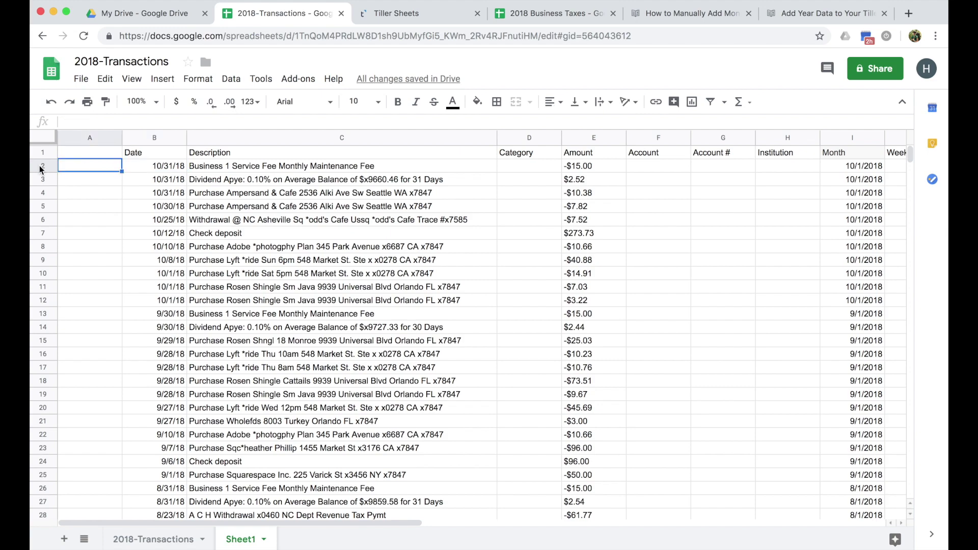
left_click(37, 166)
scroll(47, 208, "down", 16)
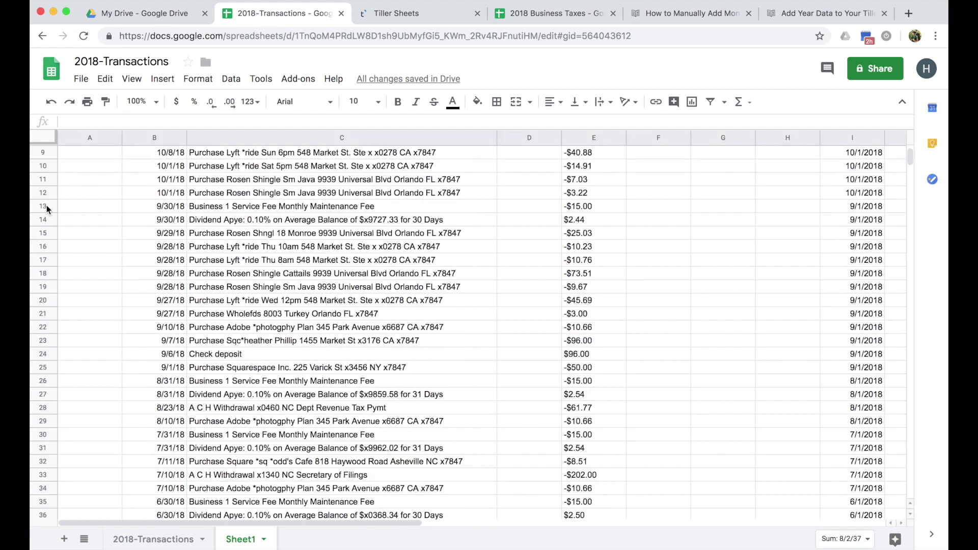
scroll(72, 346, "down", 9)
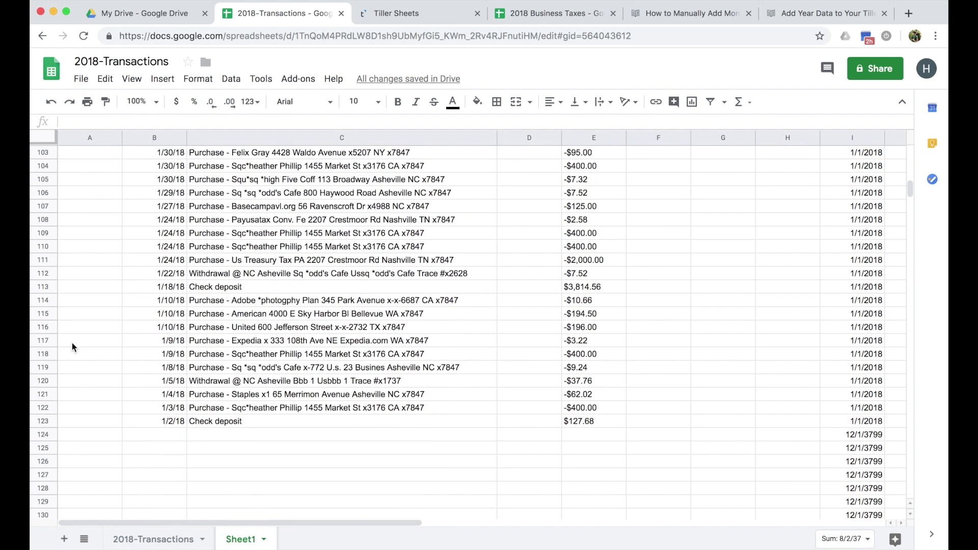
left_click(47, 327, "shift")
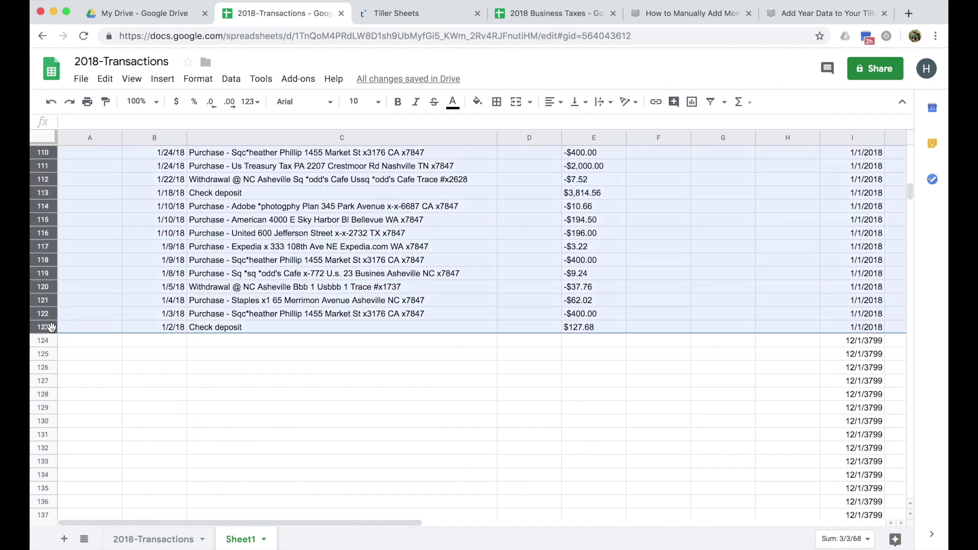
right_click(51, 328)
left_click(85, 359)
left_click(545, 15)
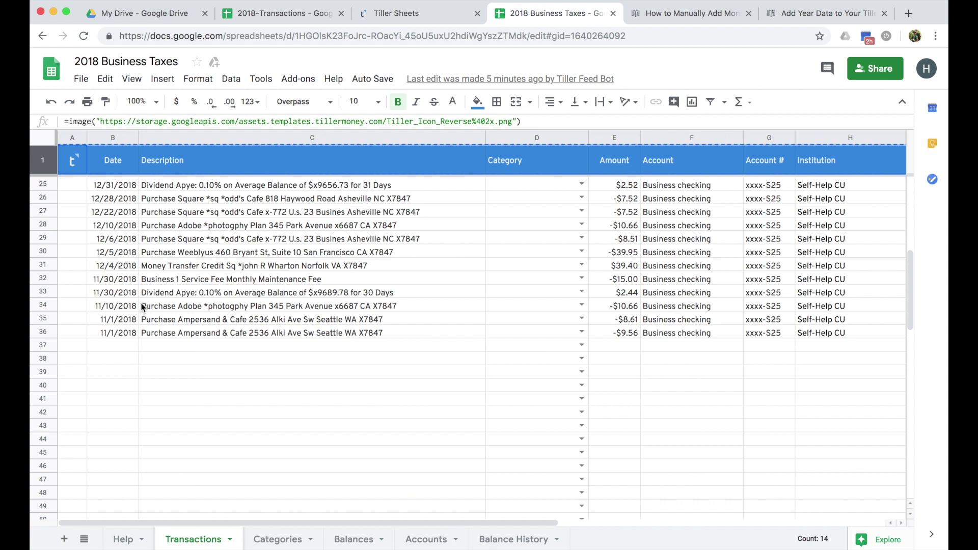
Paste the copied transactions as values only at A37, then scroll right toward the Month column
left_click(64, 344)
right_click(64, 344)
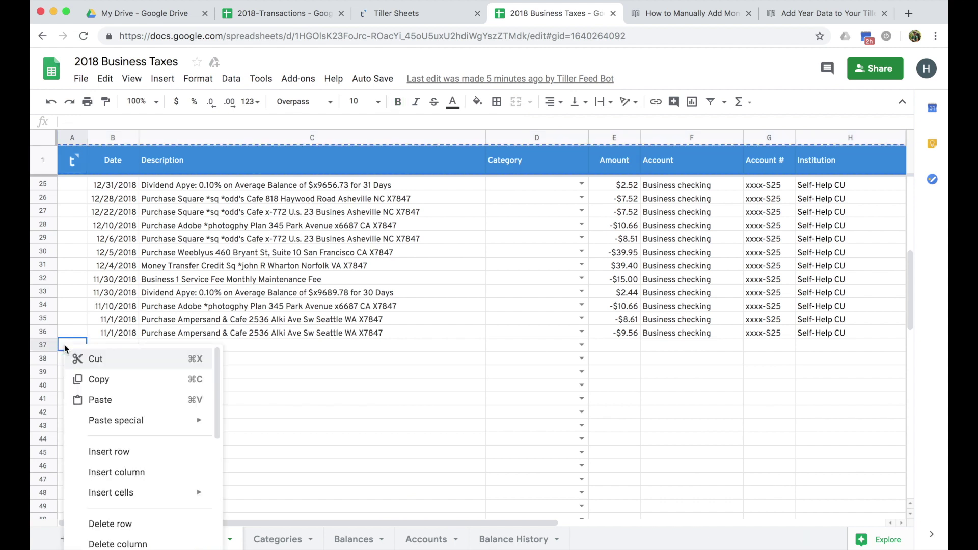
mouse_move(113, 421)
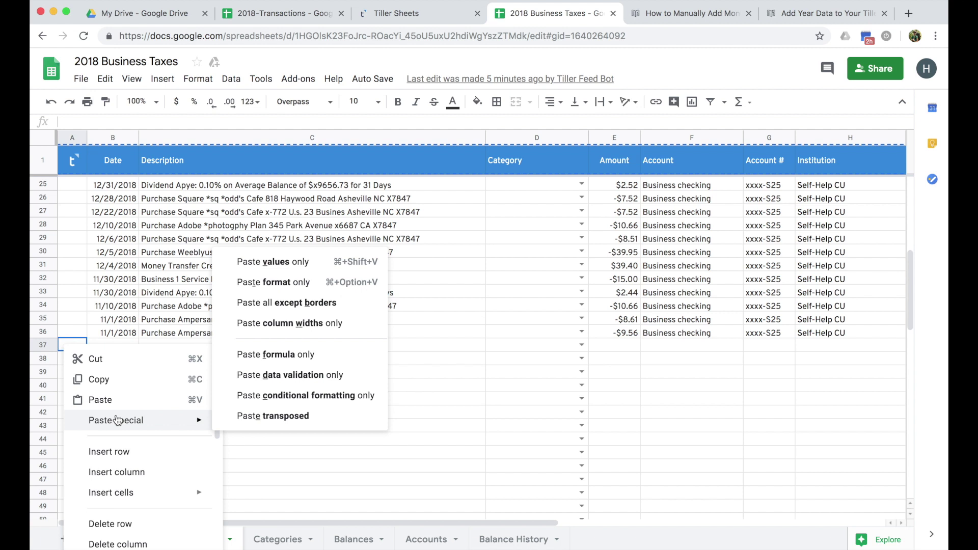
left_click(284, 261)
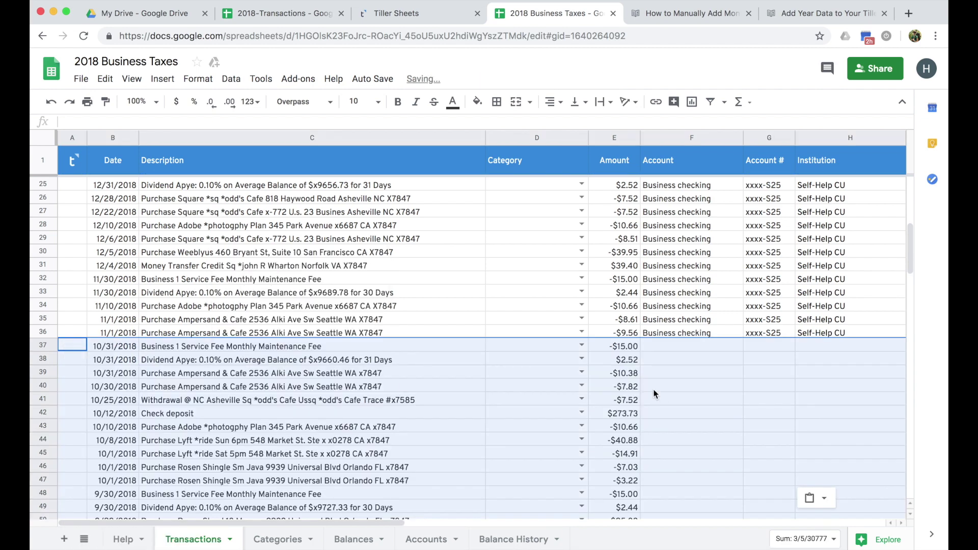
left_click(179, 335)
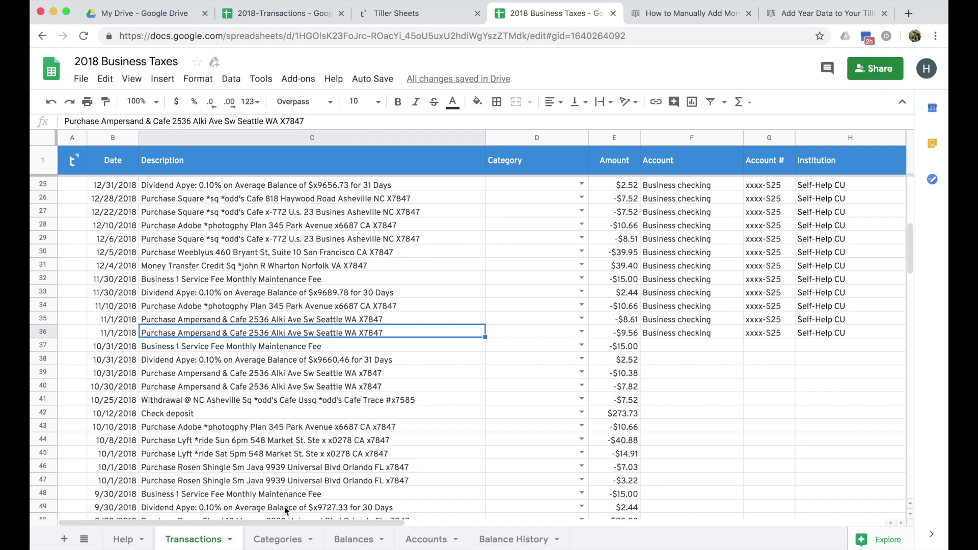
left_click_drag(300, 525, 545, 524)
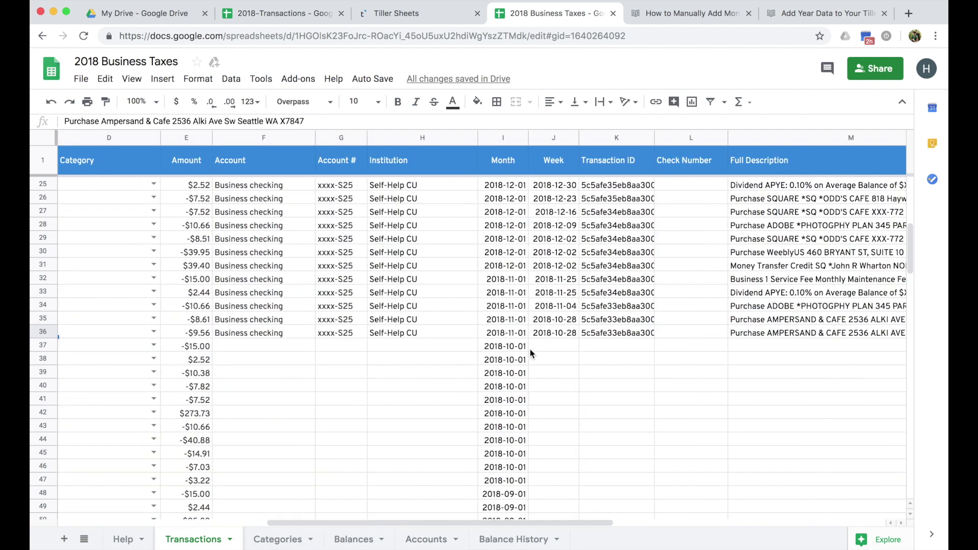
Fill row 36's Account, Account # and Institution values (F36:H36) down through row 158
left_click(509, 347)
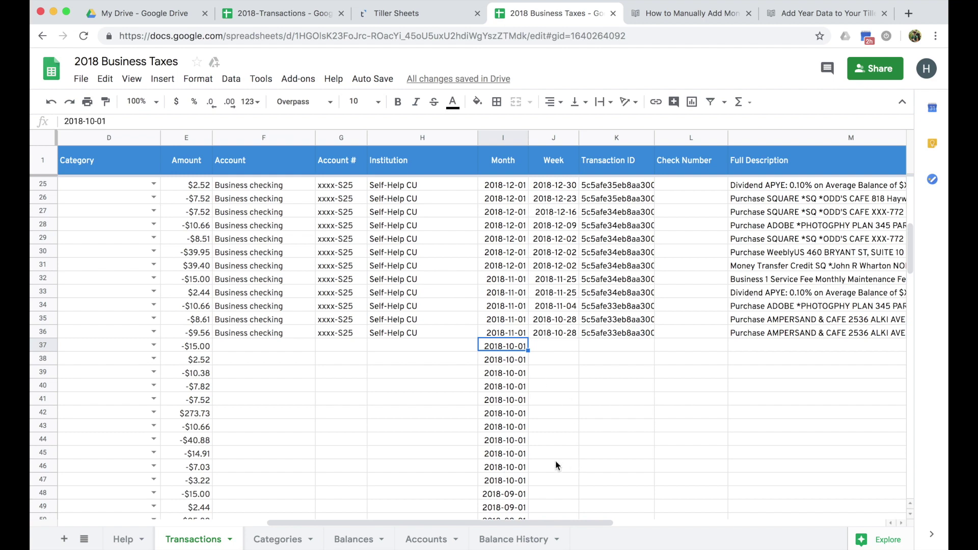
left_click_drag(521, 521, 358, 522)
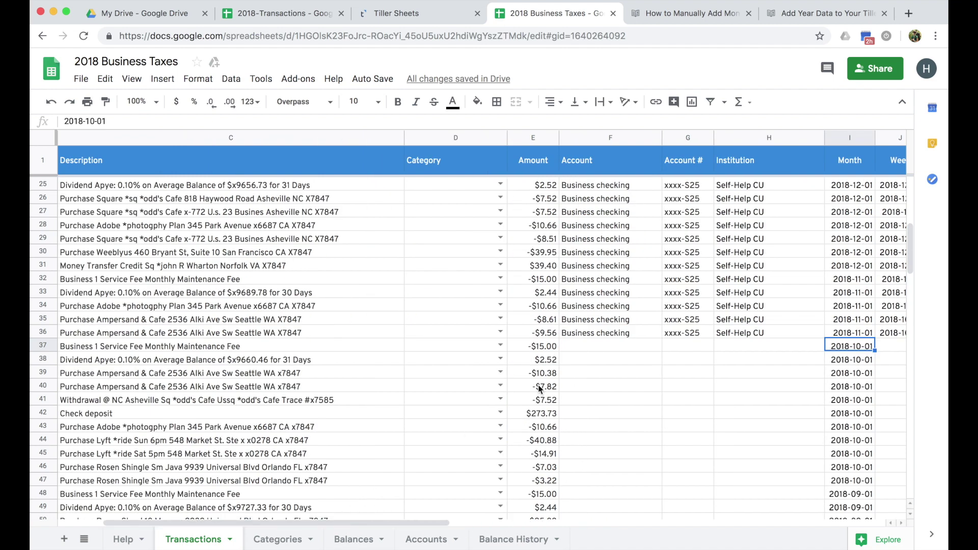
left_click(622, 336)
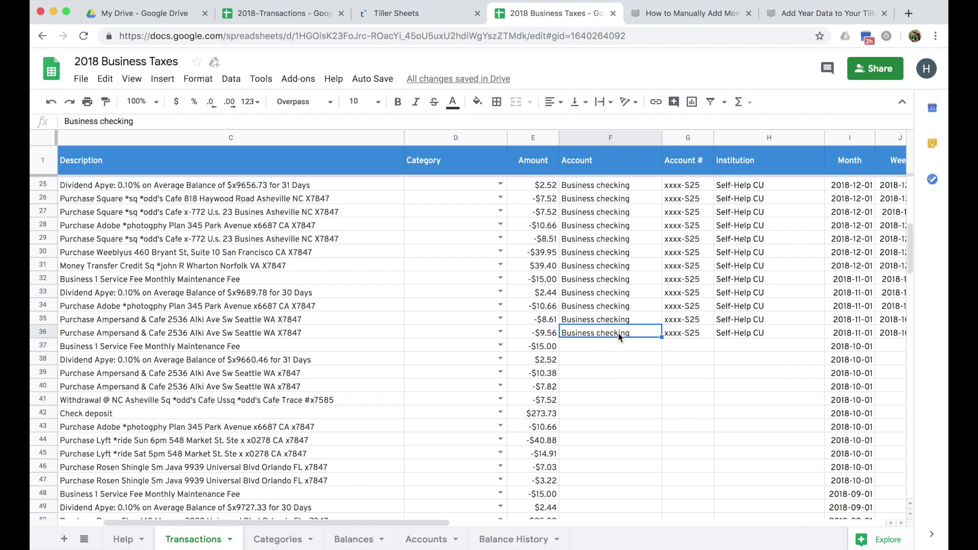
left_click(762, 334, "shift")
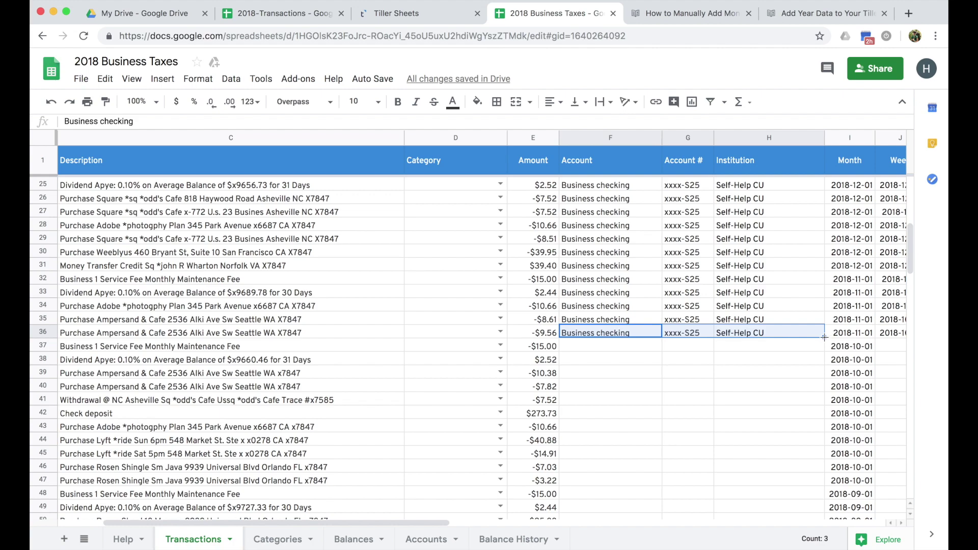
left_click_drag(824, 337, 810, 483)
scroll(817, 377, "down", 15)
scroll(820, 385, "down", 15)
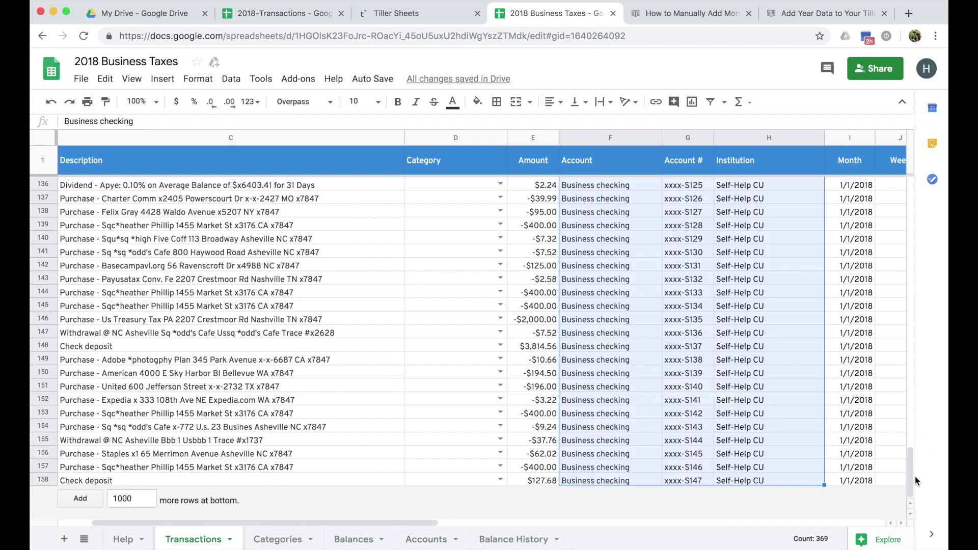
left_click(695, 484)
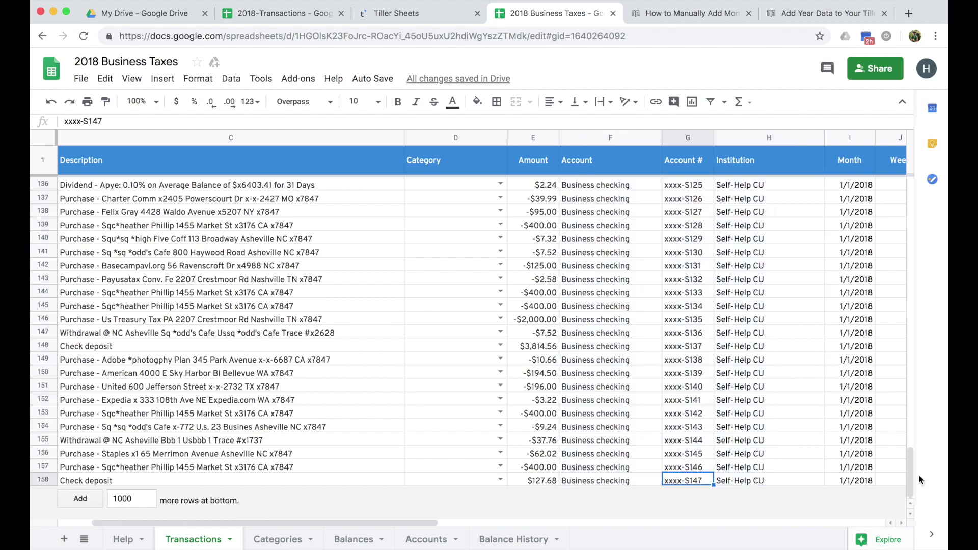
Copy G36's account number and paste it over the Account # cells G37:G158
left_click_drag(913, 479, 912, 260)
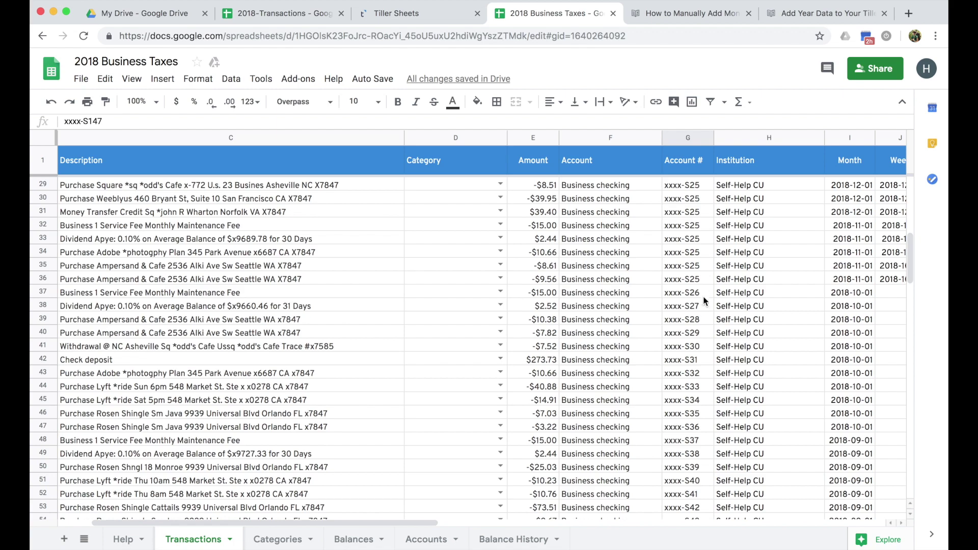
left_click(702, 279)
key("ctrl+c")
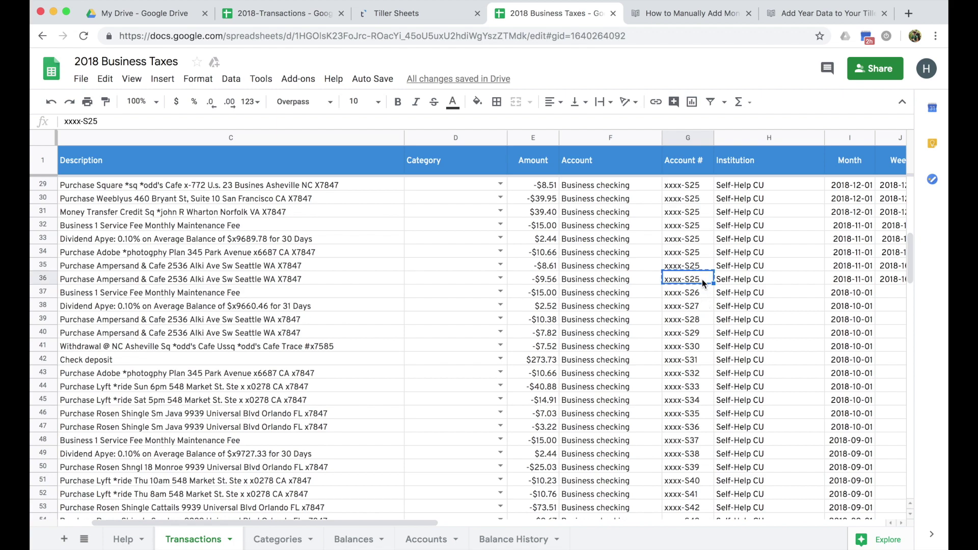
left_click(702, 292)
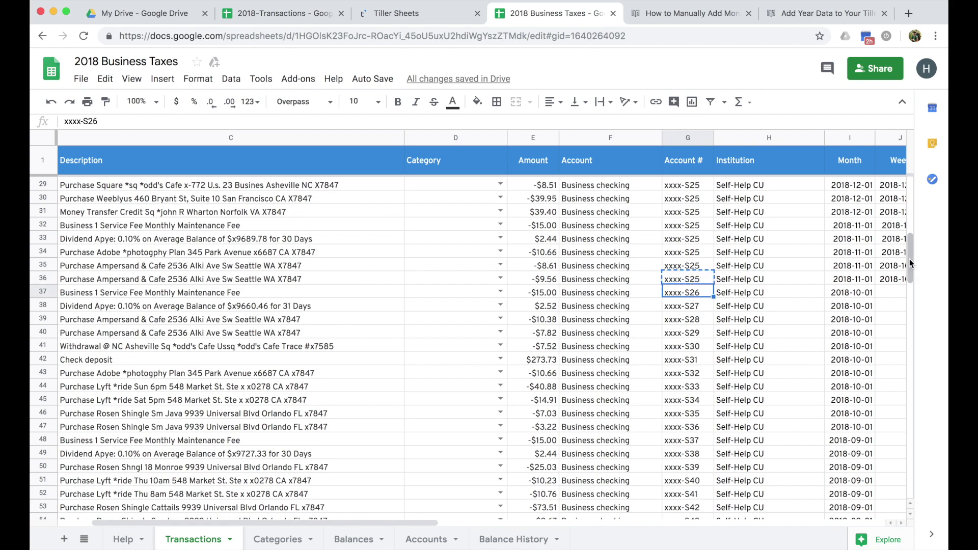
left_click_drag(909, 259, 898, 443)
scroll(897, 443, "down", 5)
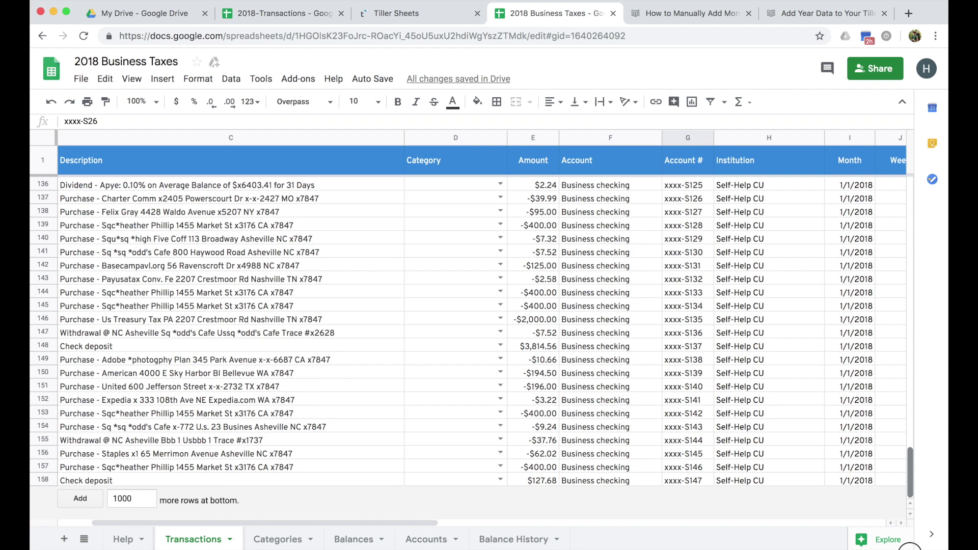
left_click(701, 481, "shift")
right_click(701, 480)
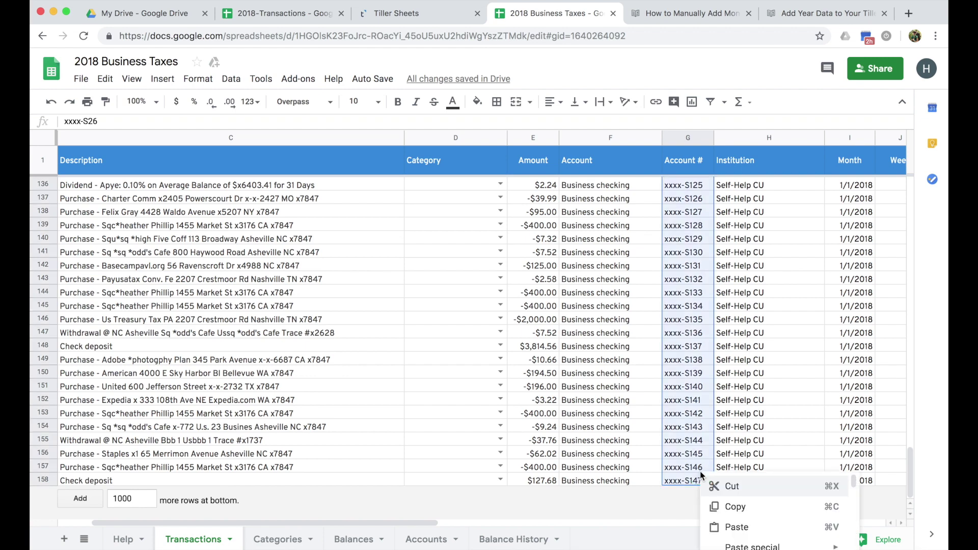
left_click(739, 530)
left_click(700, 389)
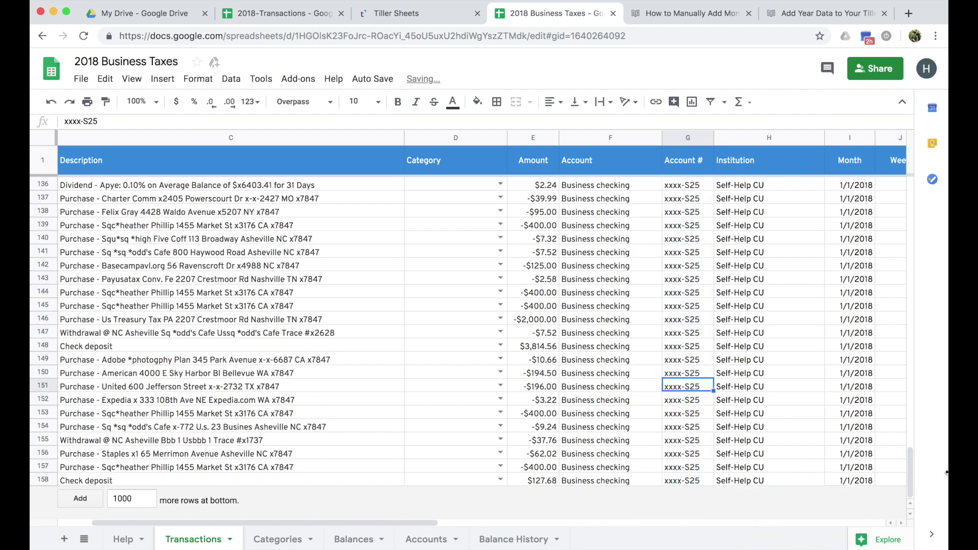
left_click_drag(911, 469, 906, 384)
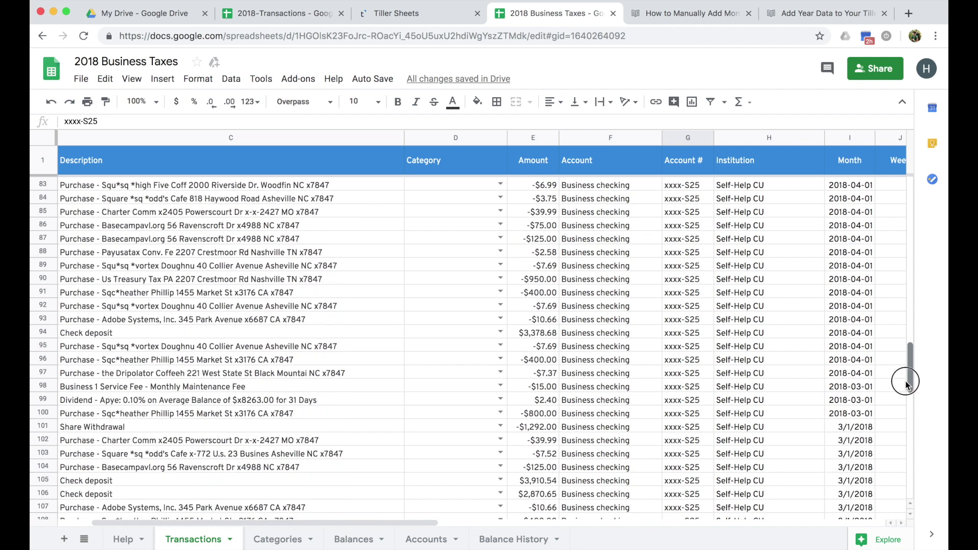
left_click_drag(422, 524, 615, 533)
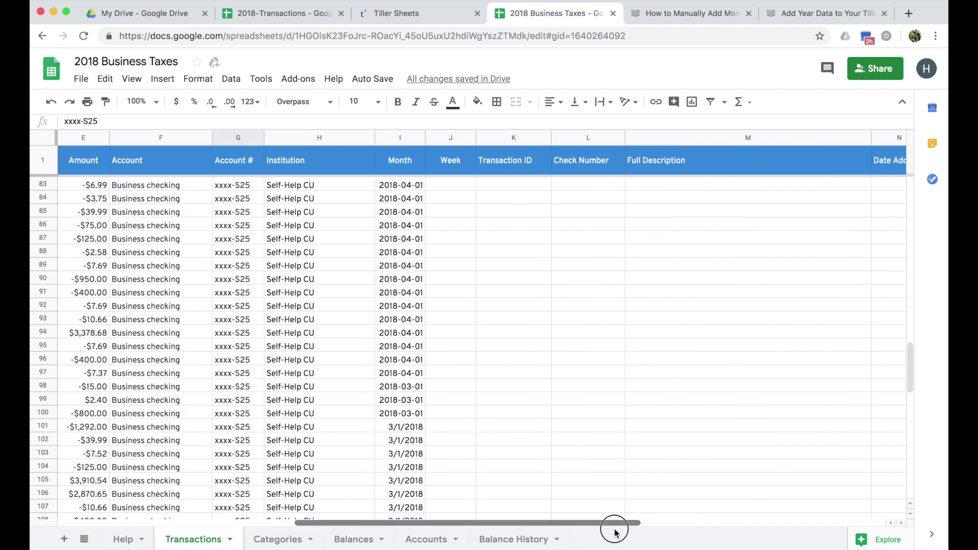
left_click(506, 163)
left_click(686, 161)
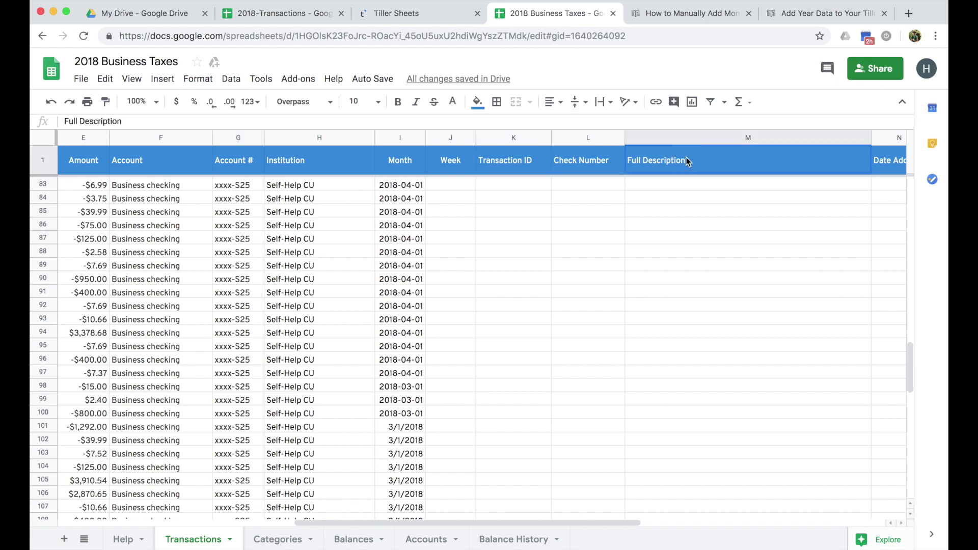
left_click_drag(521, 525, 481, 527)
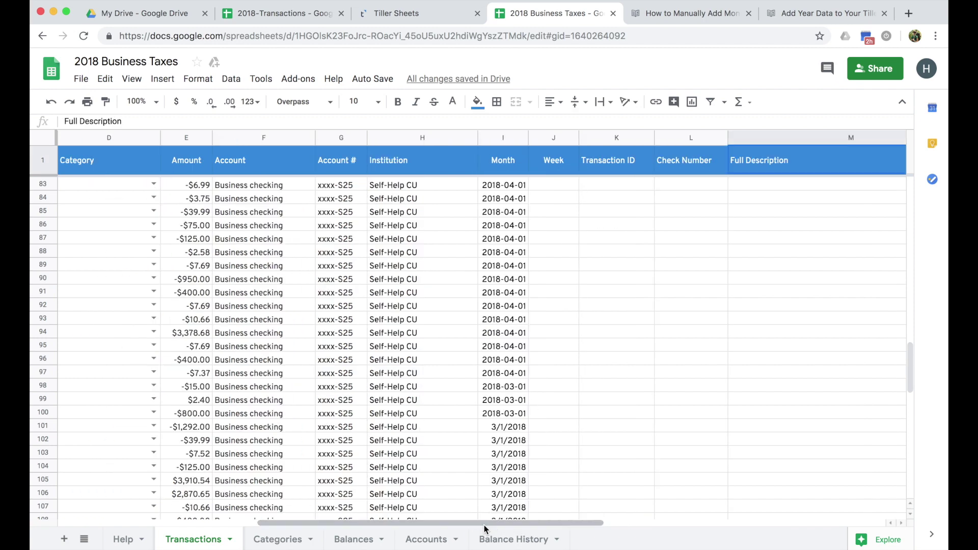
left_click(502, 136)
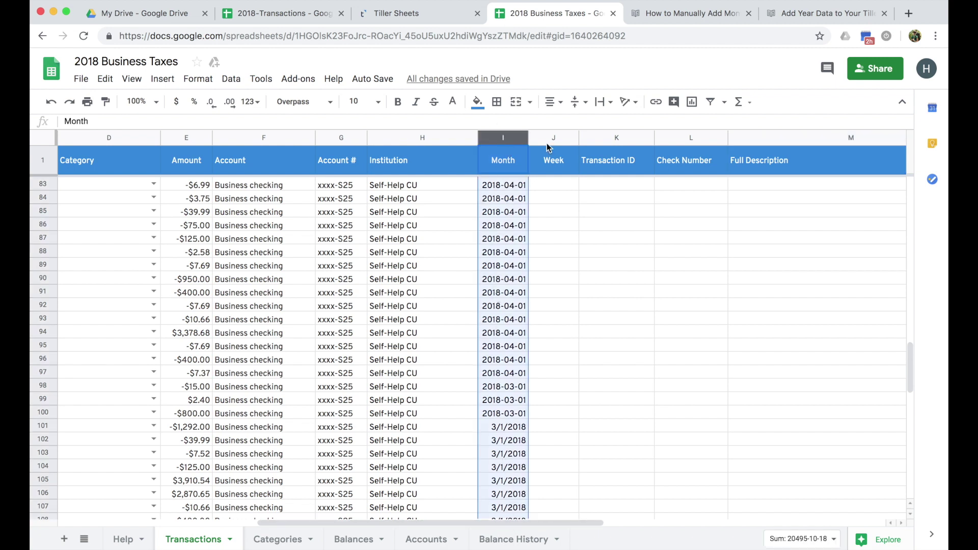
left_click(558, 188)
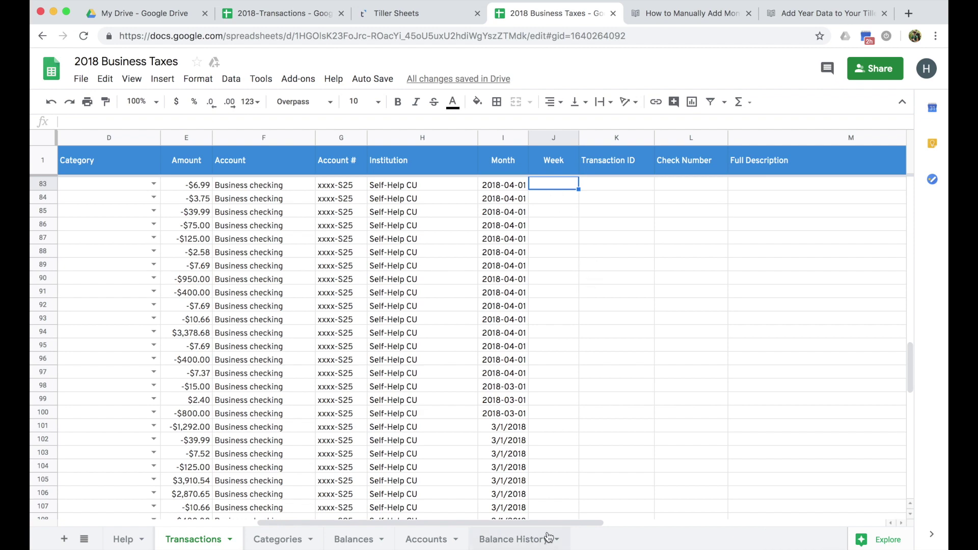
left_click_drag(550, 523, 351, 523)
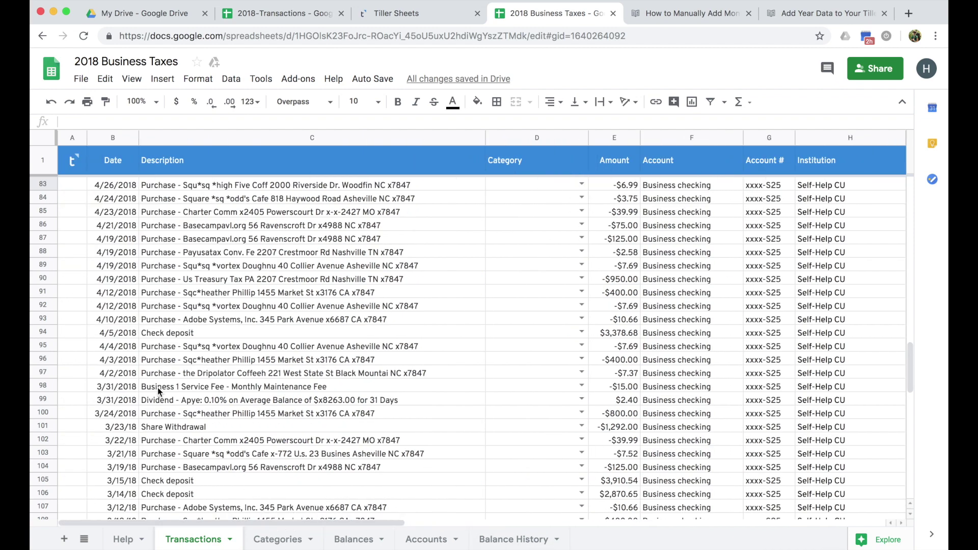
scroll(130, 399, "up", 10)
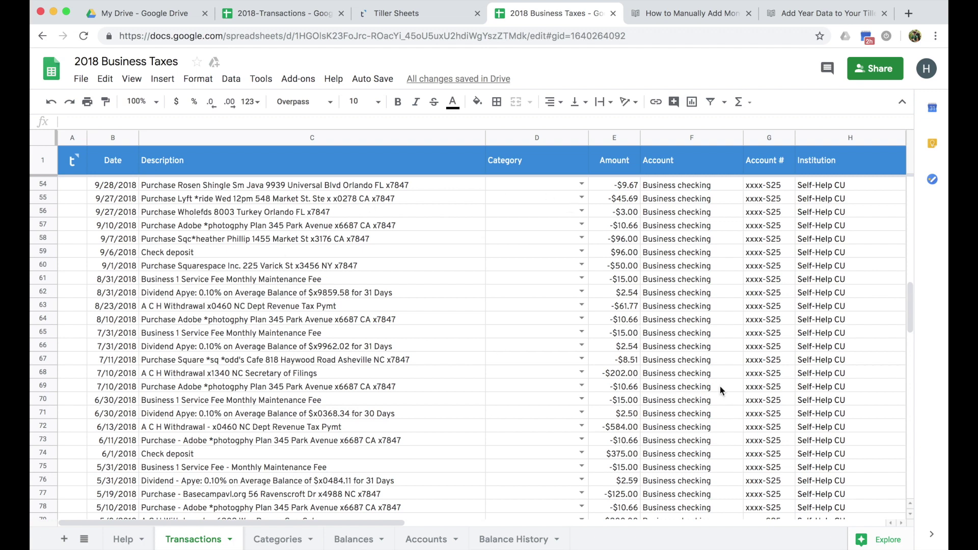
left_click_drag(906, 322, 905, 212)
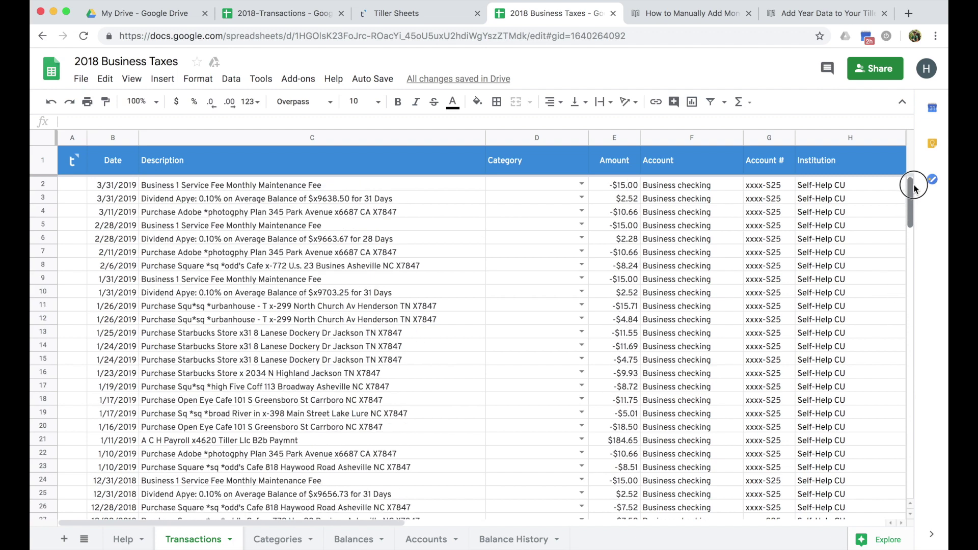